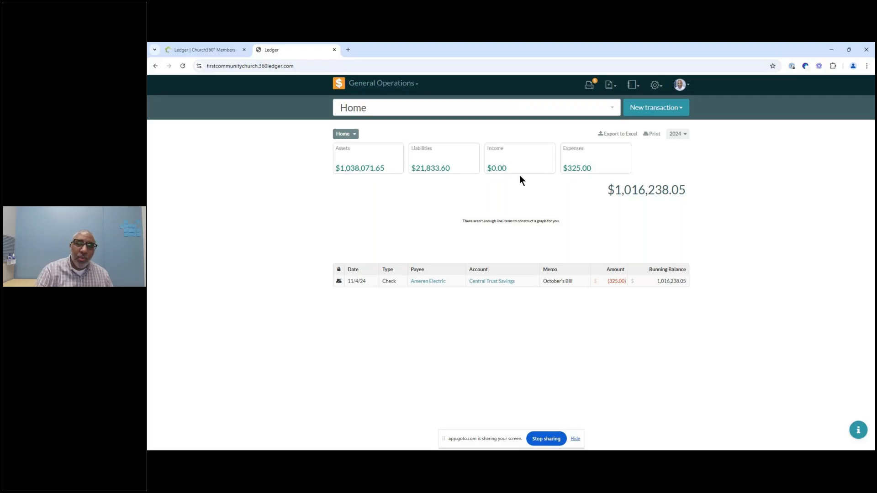
Step: Open the print queue, browse the pending transactions, reports and settings menus, and open Recurring Transactions
click(590, 85)
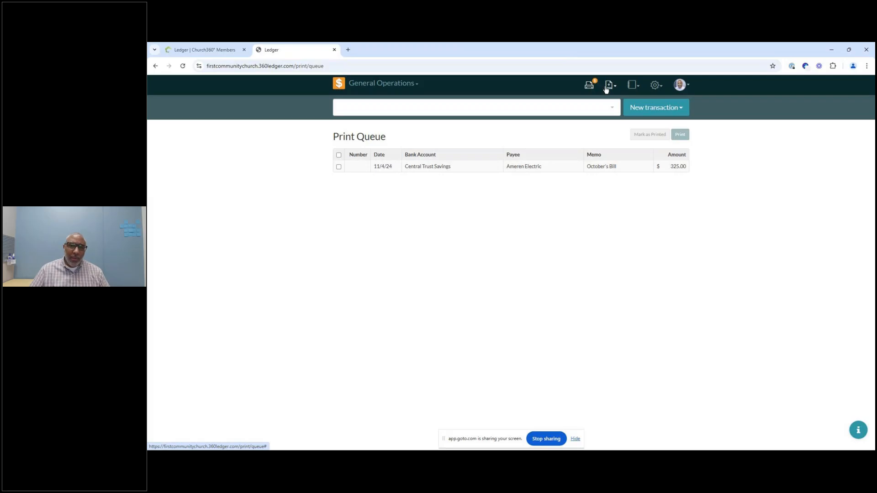
click(608, 88)
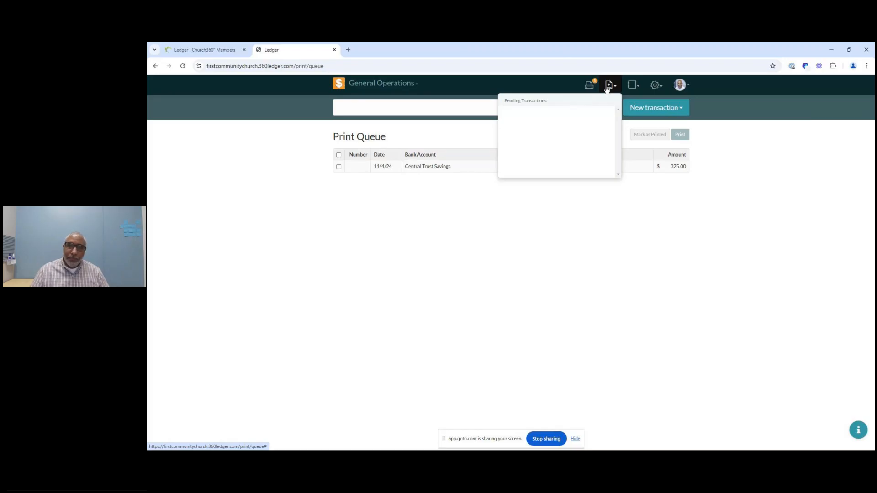
click(634, 86)
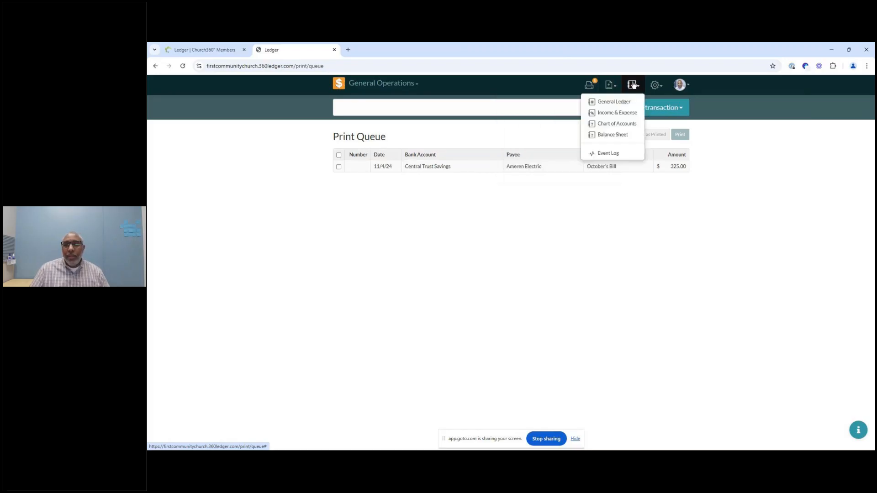
click(657, 86)
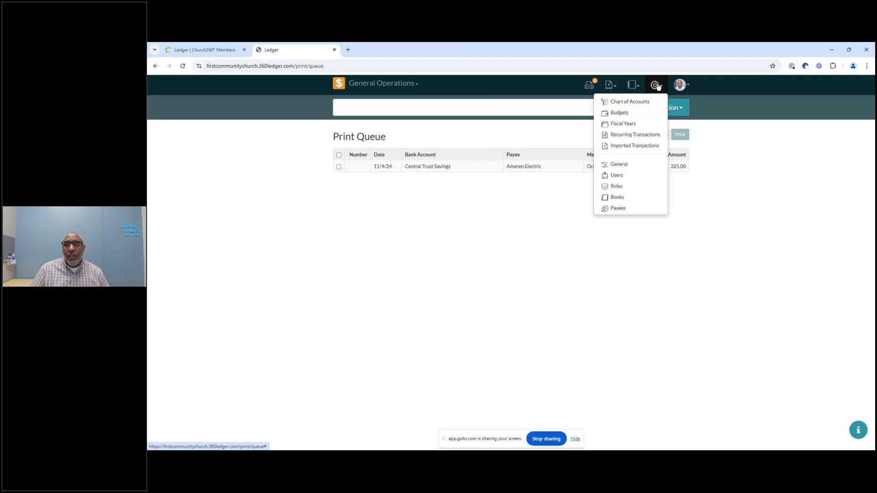
click(643, 136)
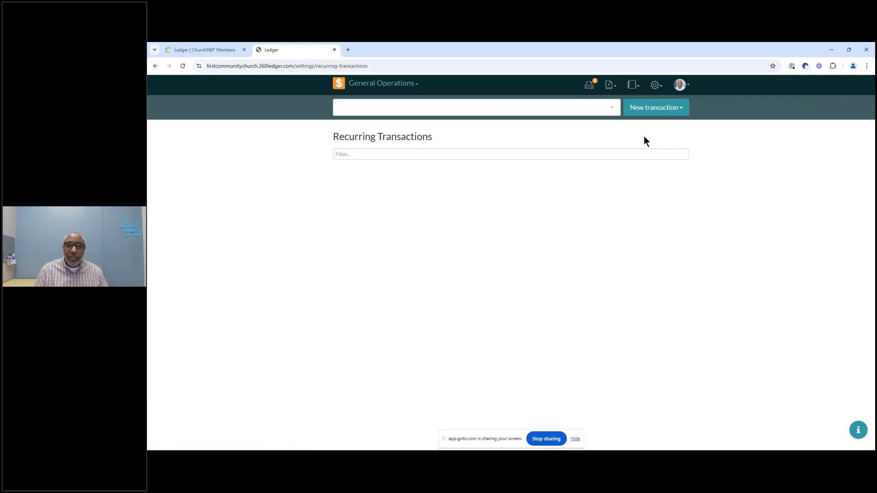
click(674, 110)
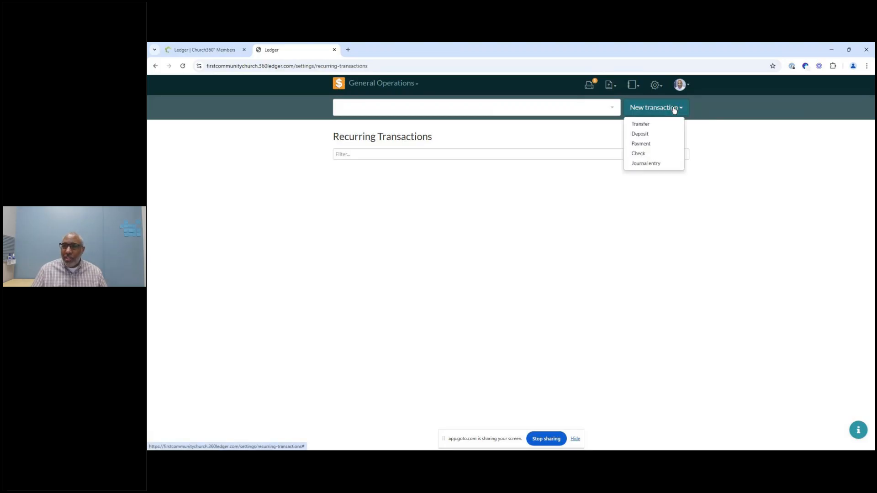
click(651, 144)
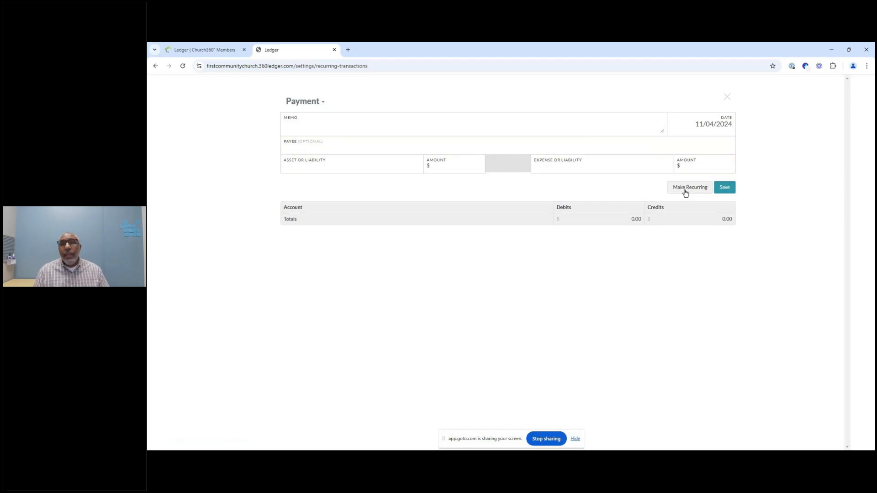
click(727, 97)
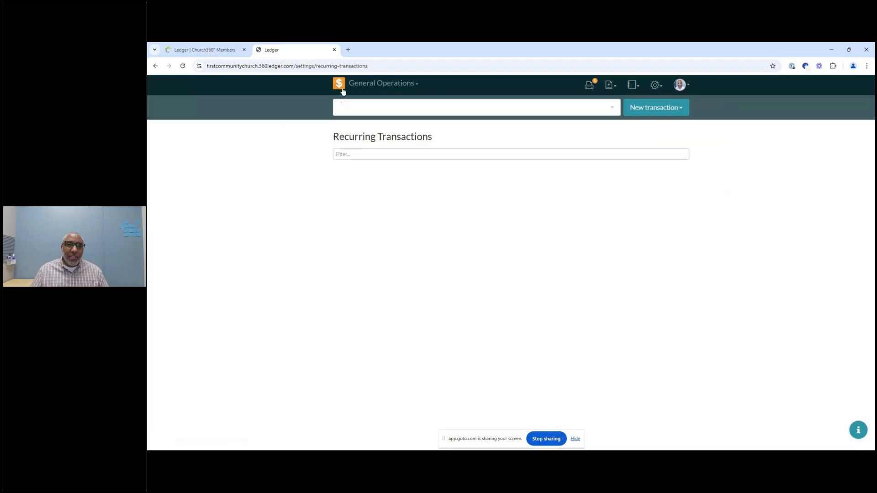
Step: Return to the ledger home and open the Ameren Electric check to review it, then close it
click(343, 89)
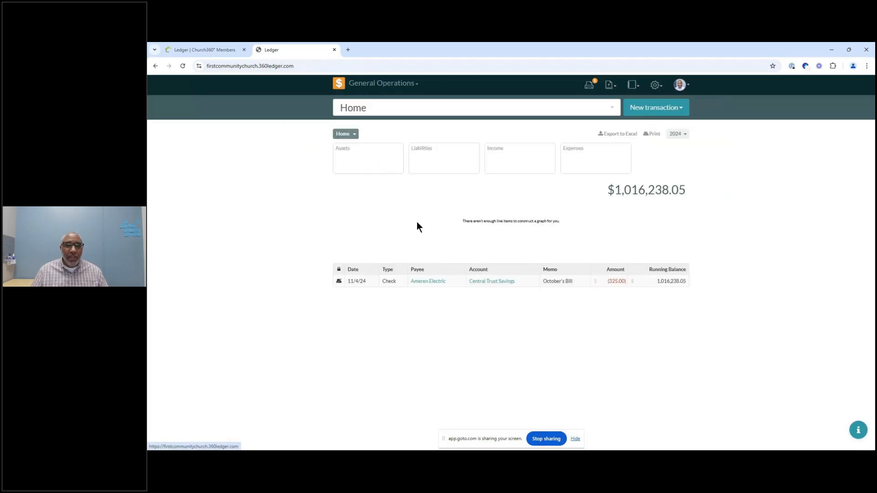
click(462, 283)
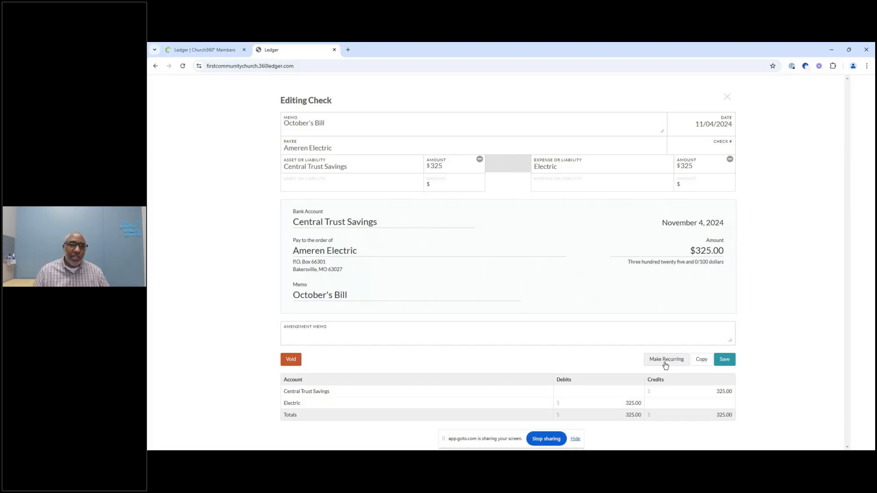
click(728, 96)
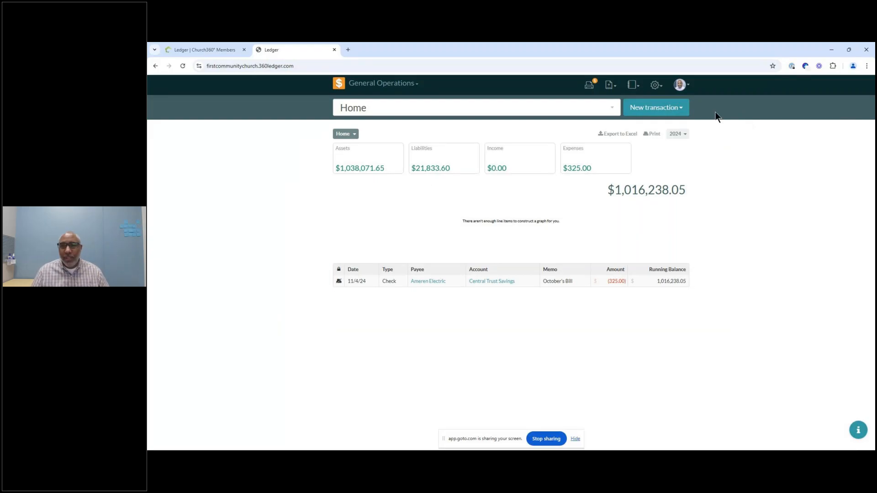
Step: Open the Payees list in settings, then switch to the Fiscal Years settings page
click(656, 85)
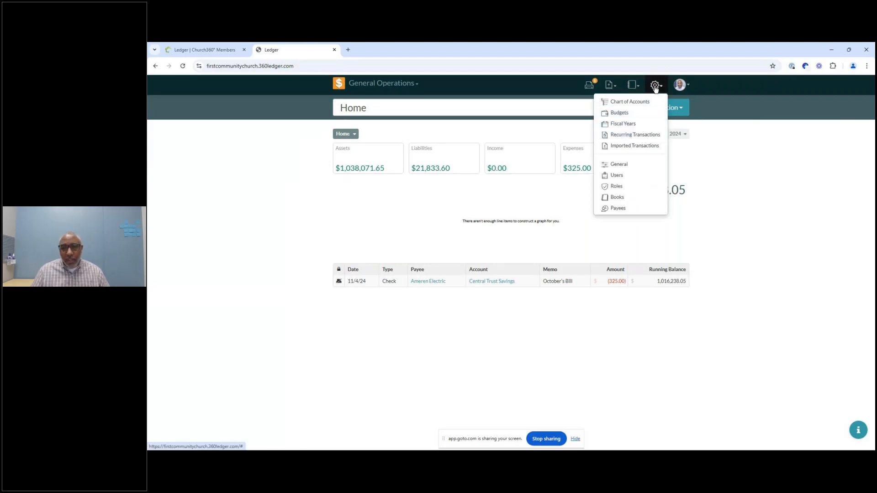
click(640, 211)
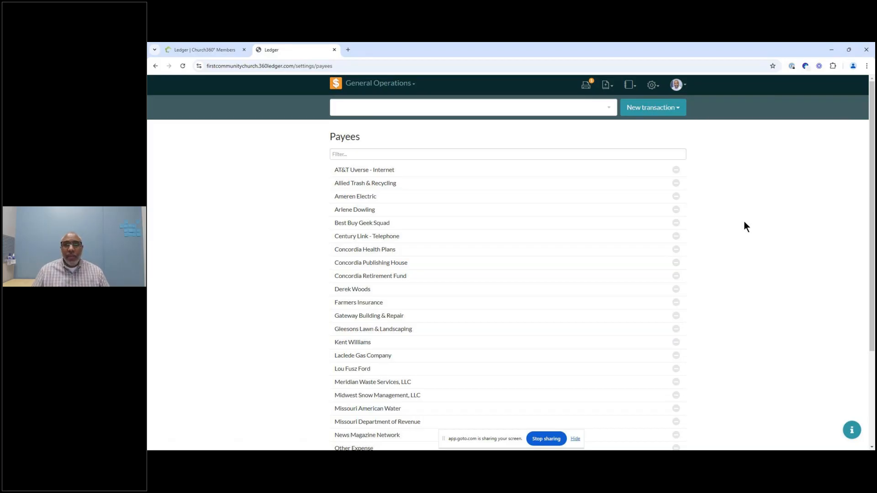
click(652, 85)
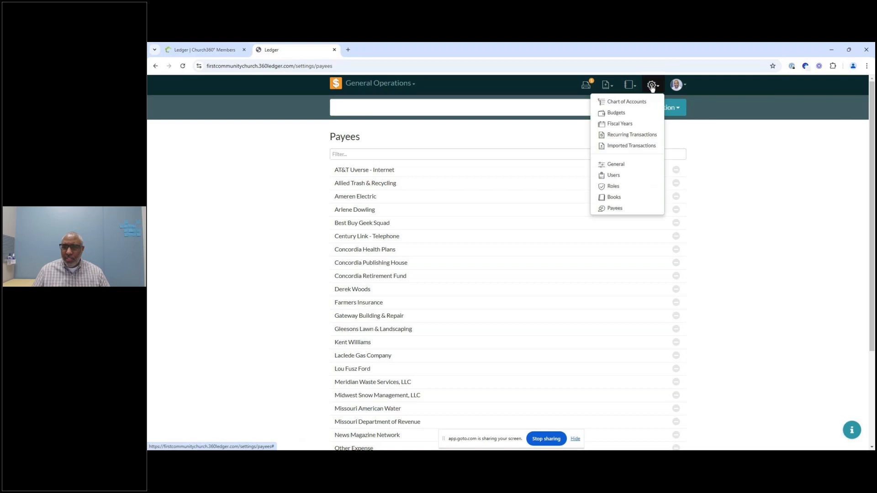
click(637, 122)
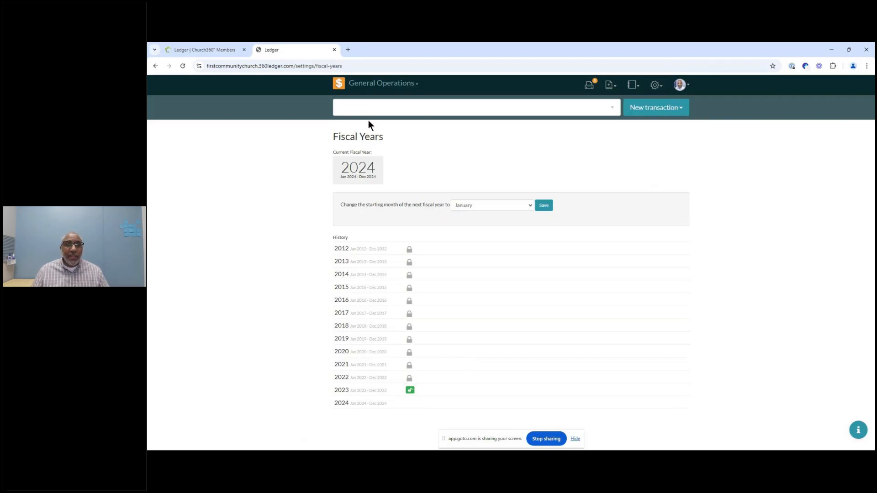
Step: Go back to the ledger home and reopen the Fiscal Years settings page
click(337, 87)
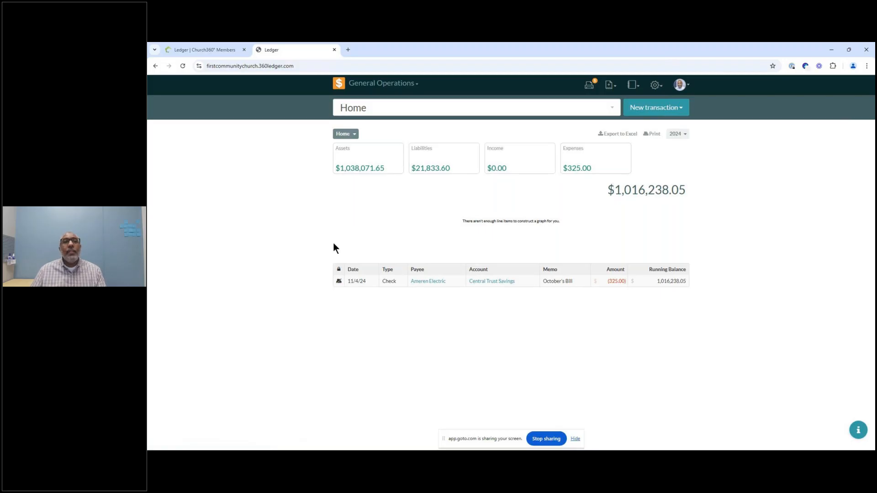
mouse_move(204, 51)
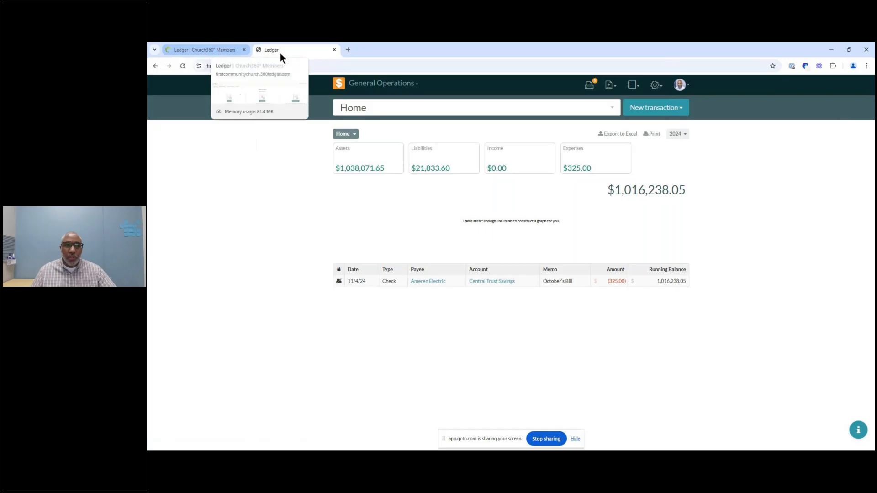
click(654, 86)
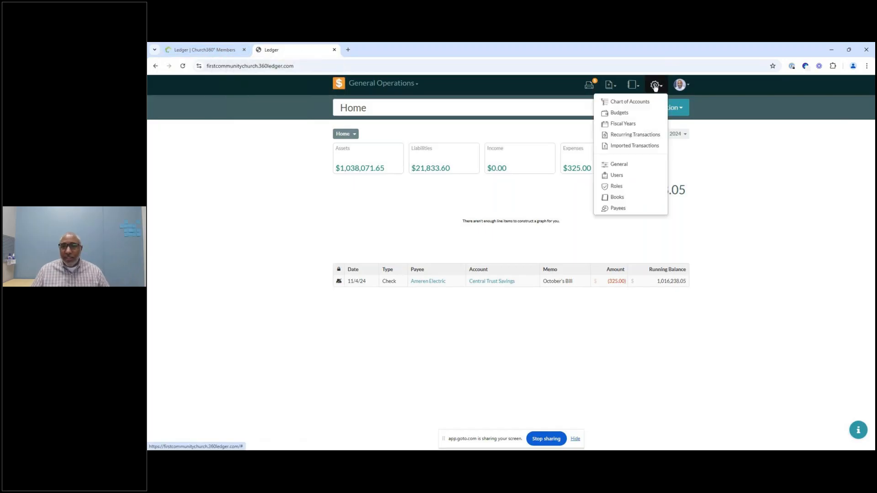
click(626, 122)
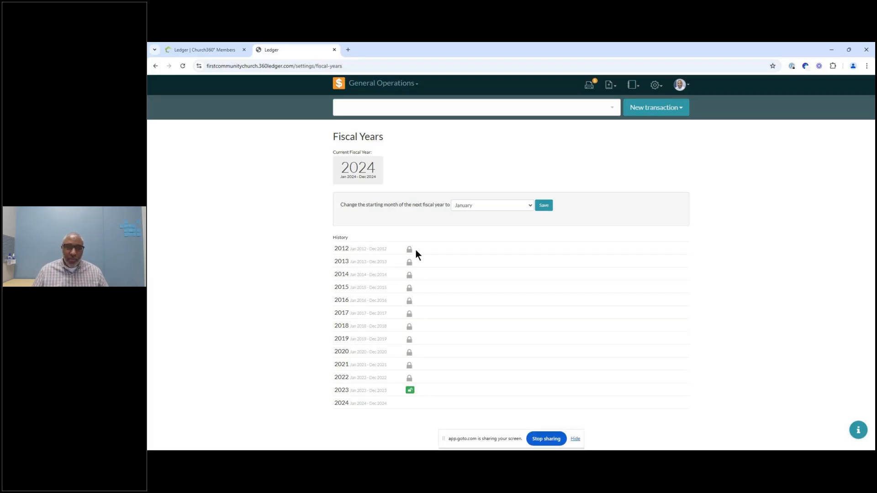
Step: Lock the 2023 fiscal year, then unlock it again
click(409, 391)
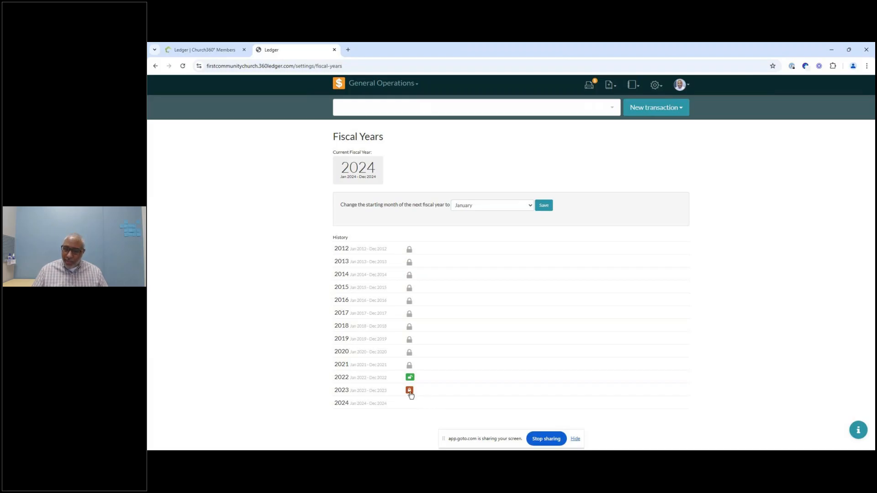
click(410, 391)
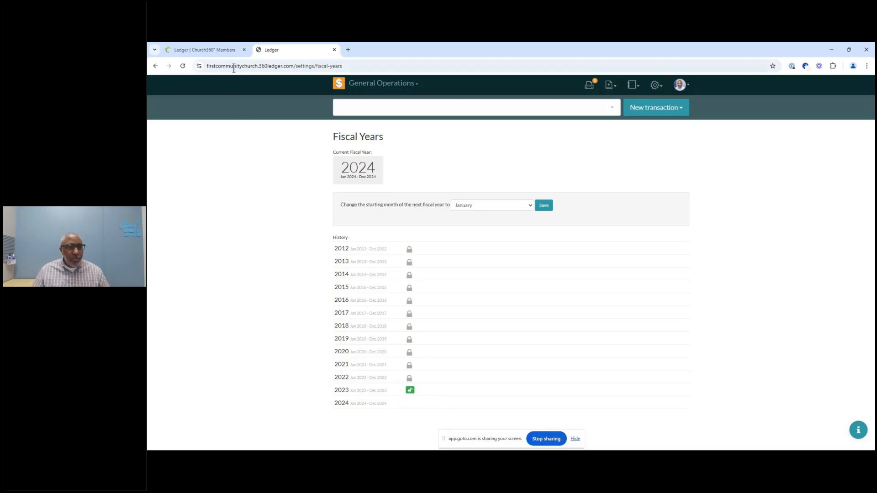
Step: Switch to the Church360 Members tab and open the Events calendar from the expanded sidebar
click(218, 50)
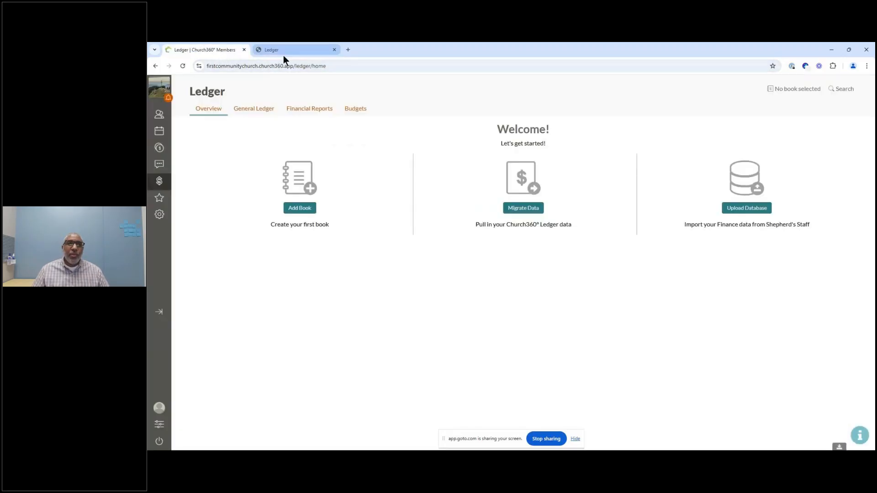
mouse_move(283, 55)
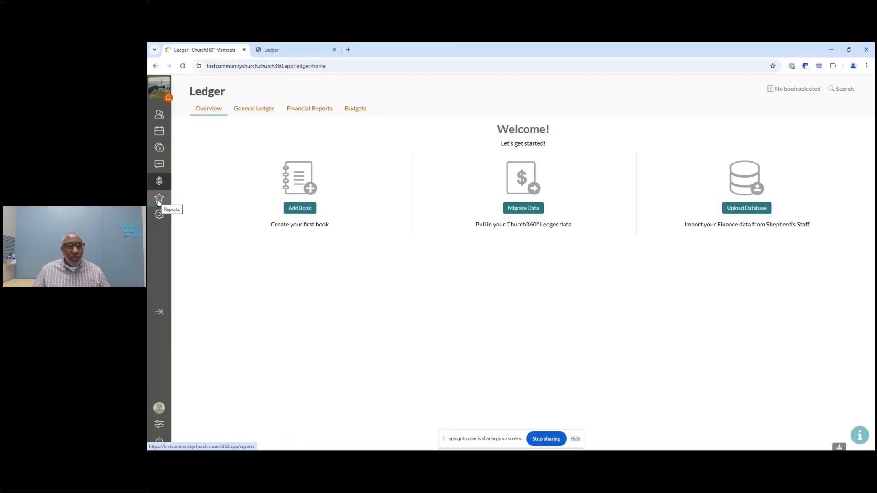
click(160, 313)
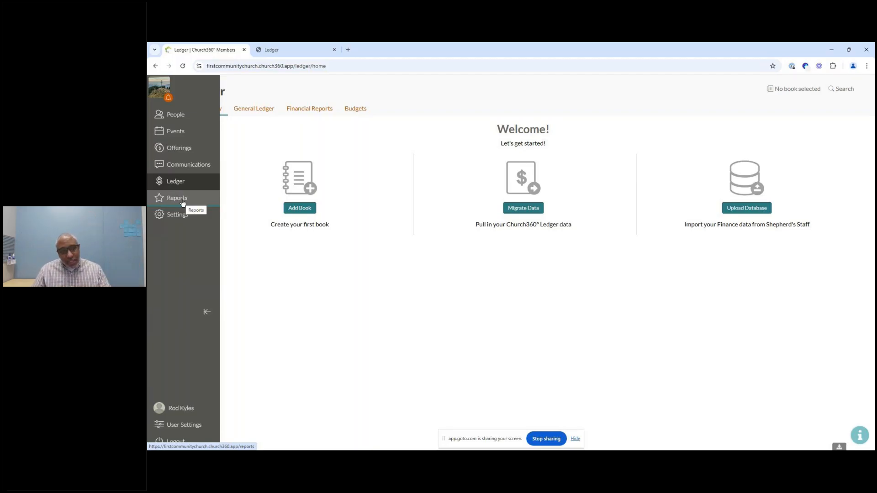
click(175, 132)
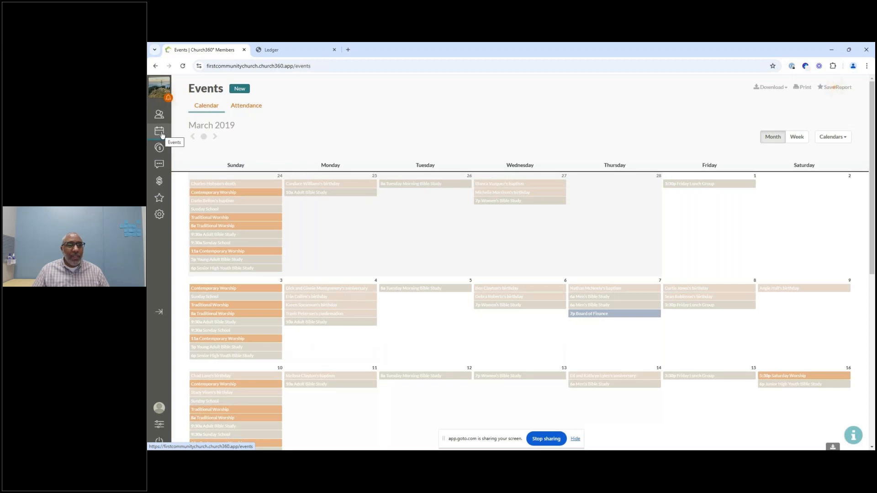
Step: Expand and collapse the sidebar, and open the notification messages panel to review it
click(155, 318)
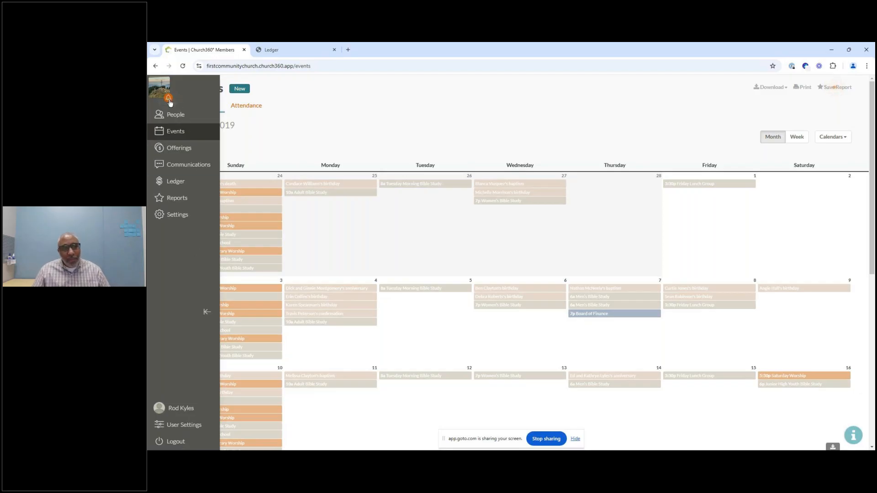
click(207, 312)
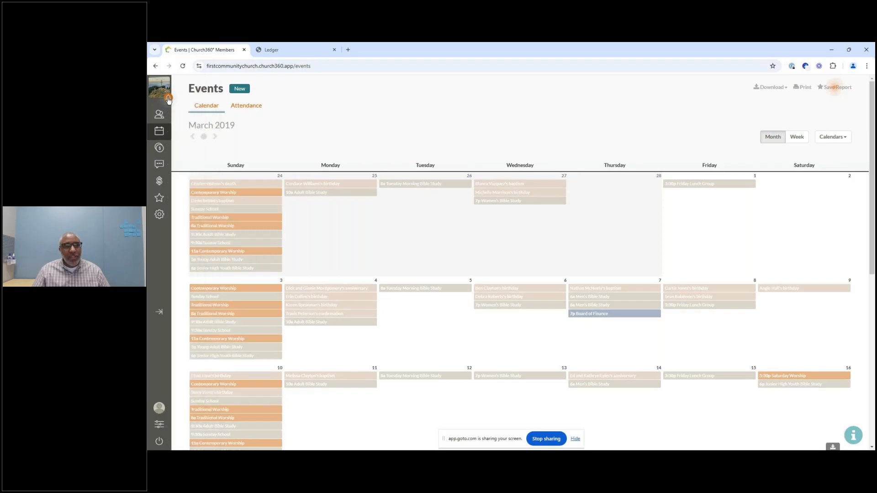
click(166, 99)
click(275, 195)
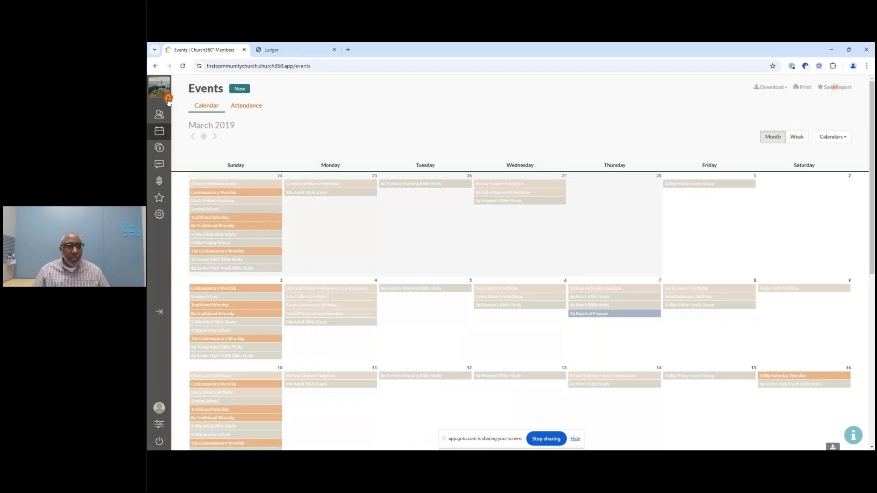
click(169, 99)
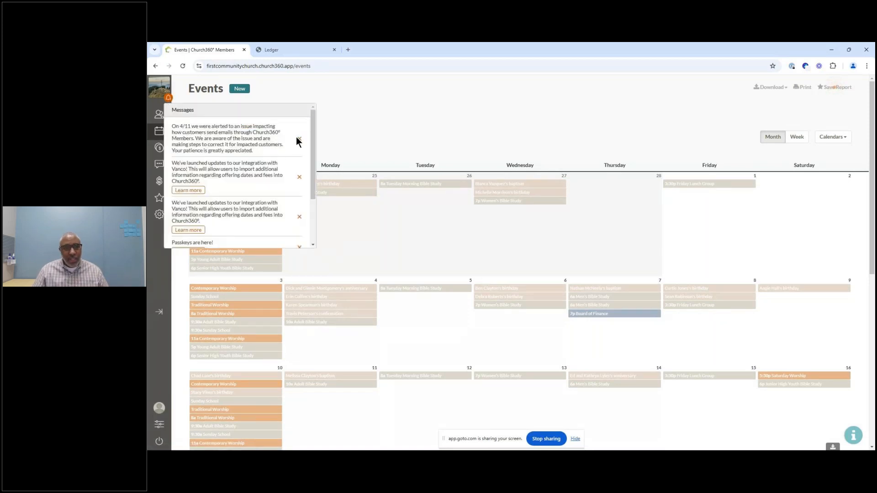
click(161, 288)
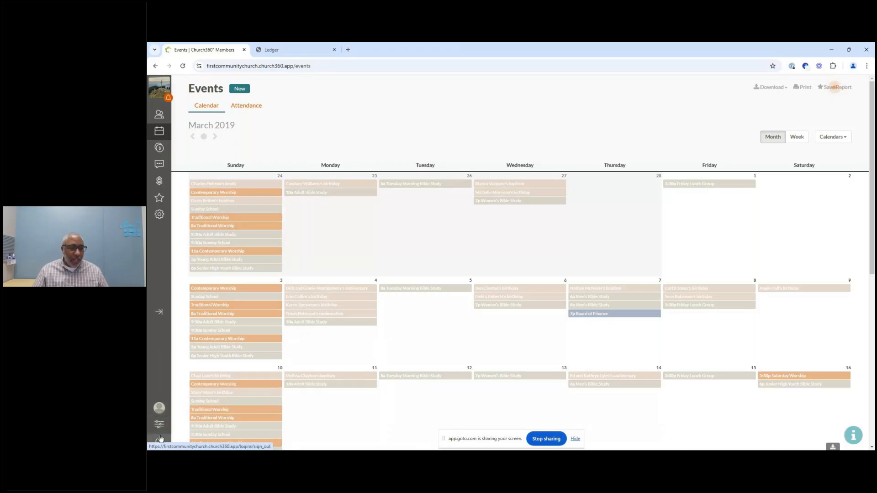
Step: Open the church Settings page and scroll through its church information and plan sections
click(160, 214)
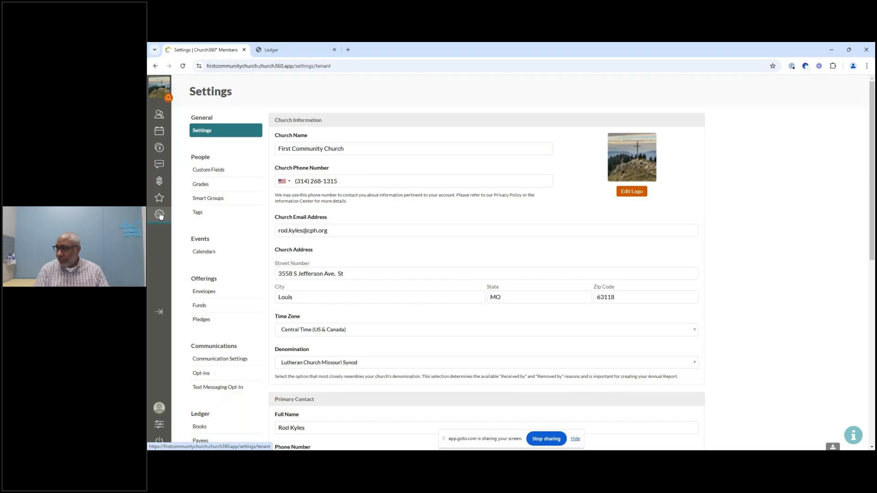
click(159, 215)
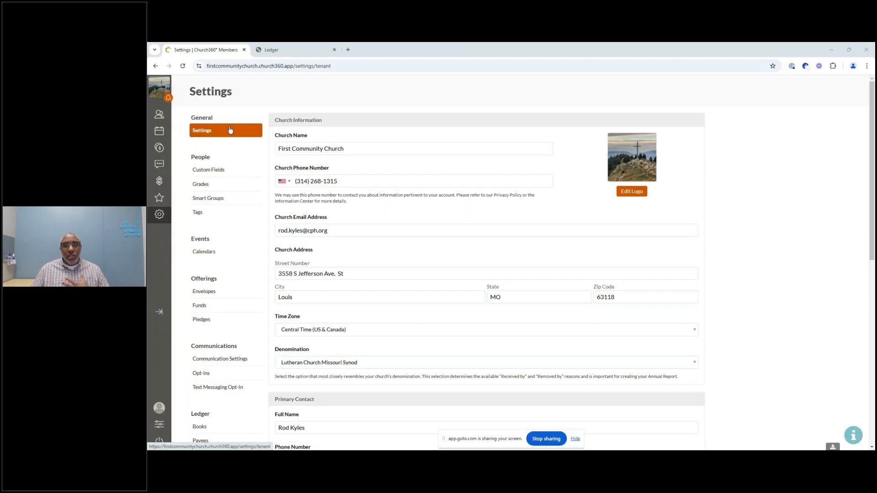
scroll(231, 131, down, 1)
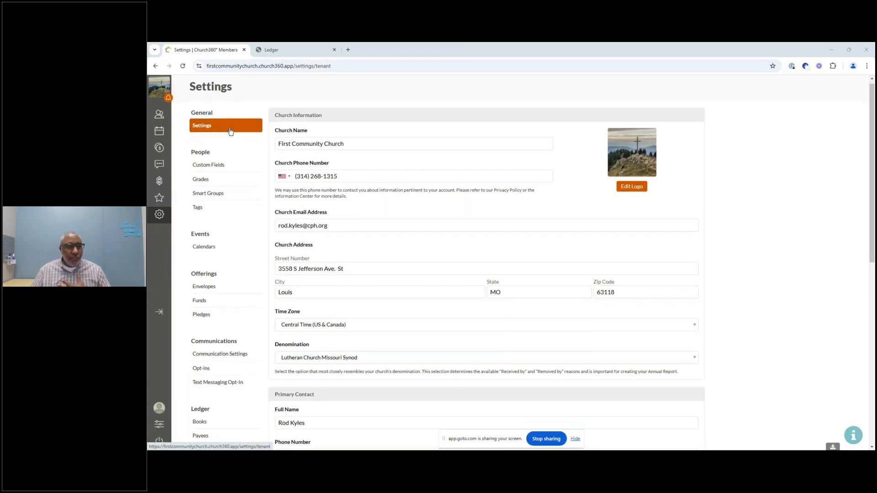
scroll(230, 131, down, 3)
scroll(230, 132, down, 6)
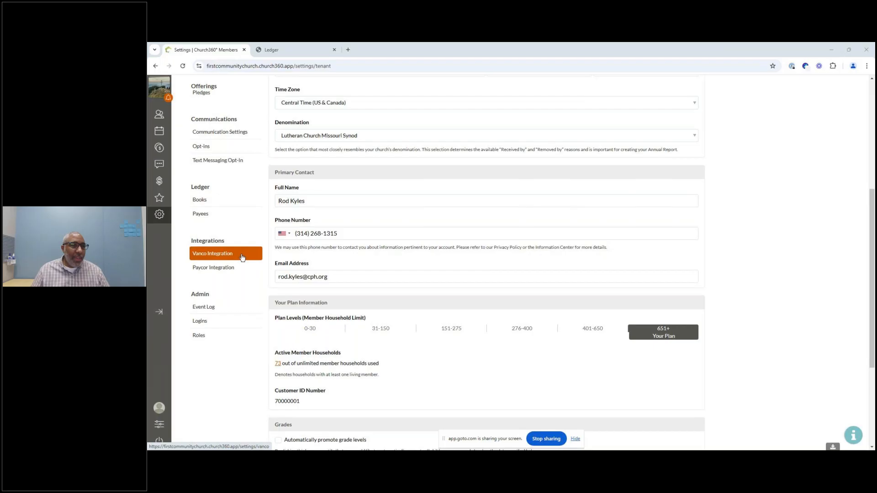
scroll(241, 257, up, 5)
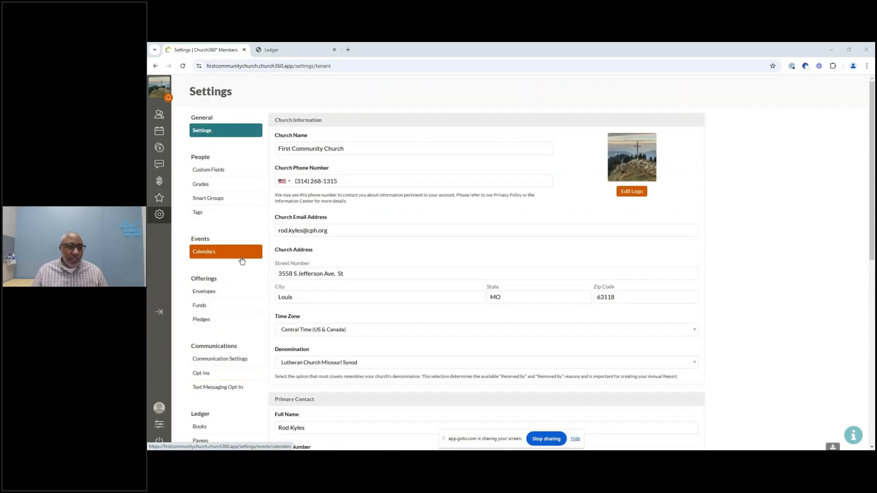
Step: Open the Ledger section of Church360 Members and launch its Migrate Data utility
scroll(241, 260, down, 3)
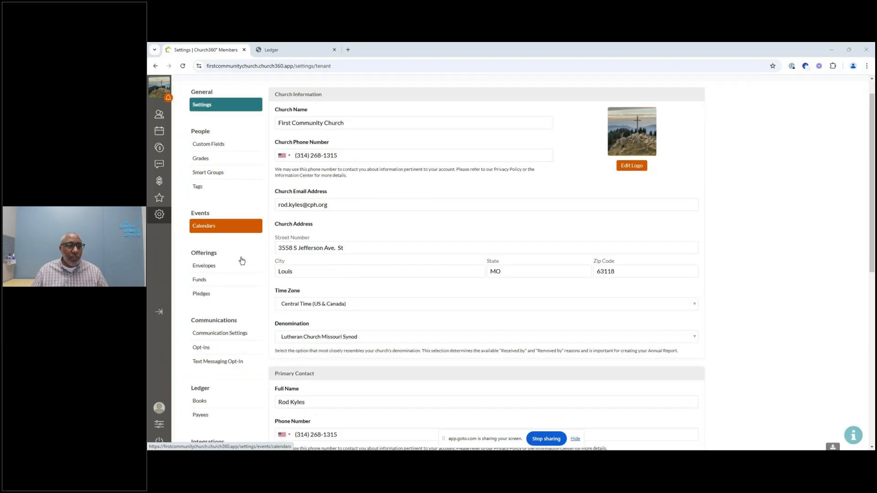
scroll(242, 261, down, 1)
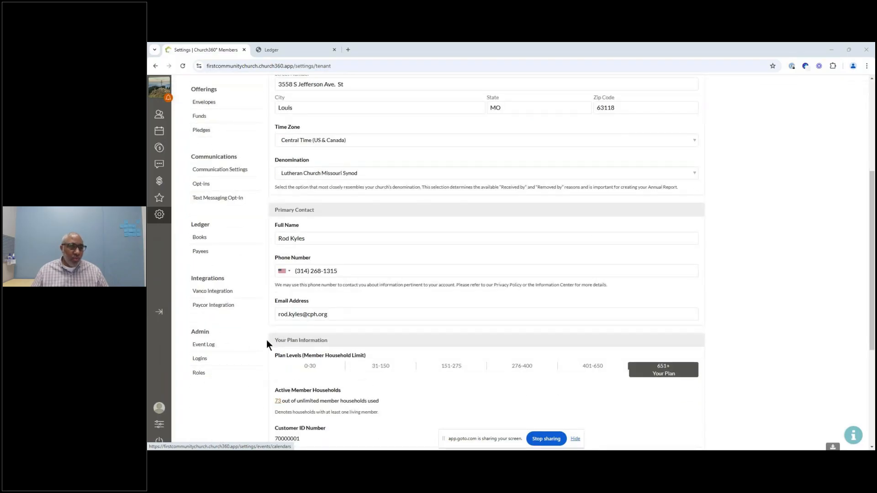
scroll(240, 325, up, 2)
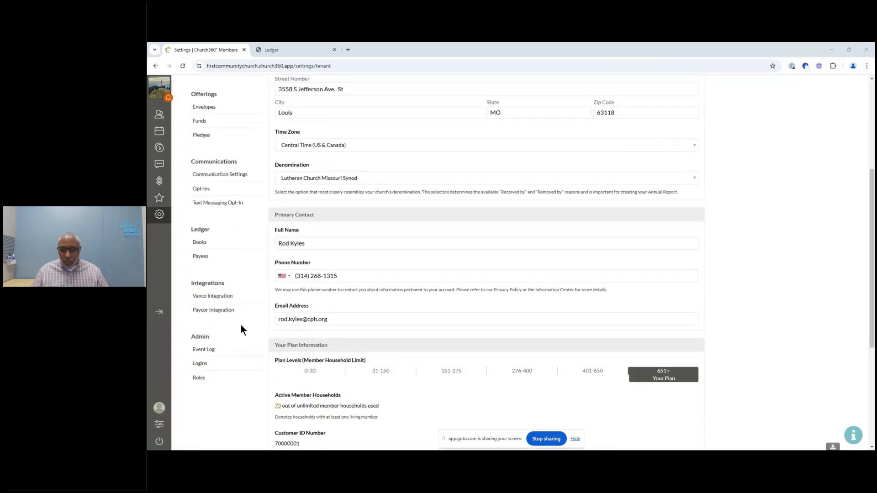
scroll(240, 325, up, 2)
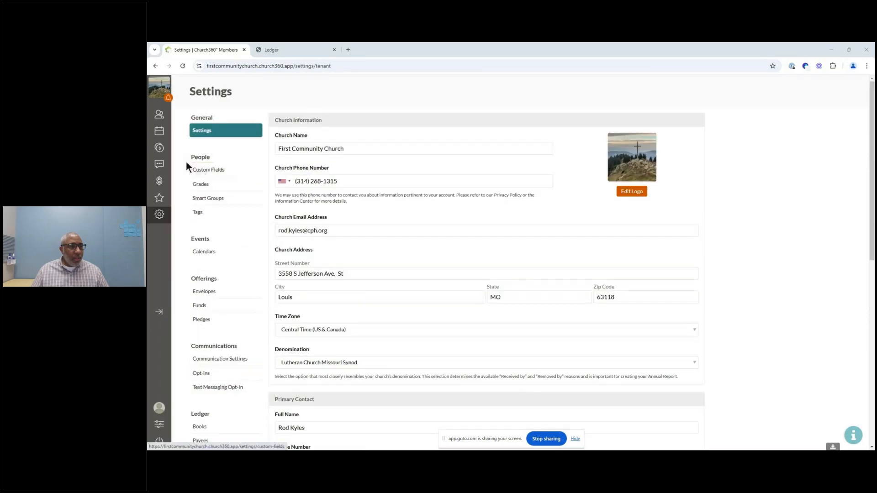
click(155, 183)
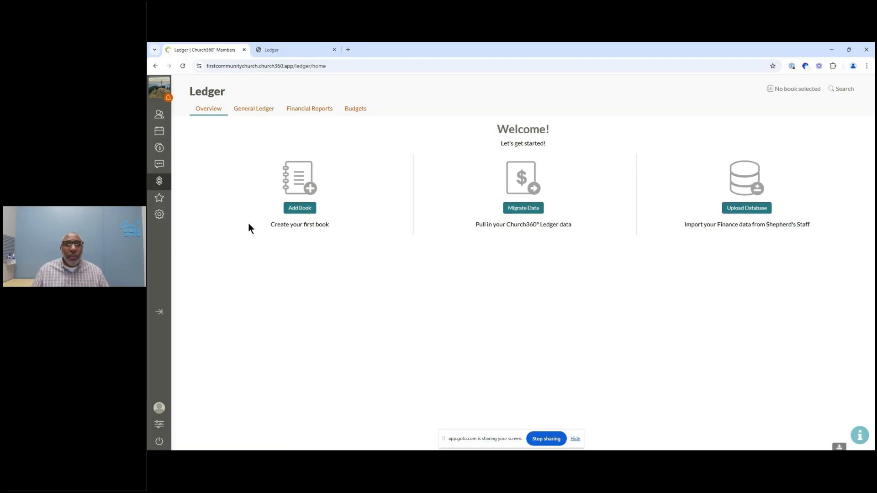
click(524, 208)
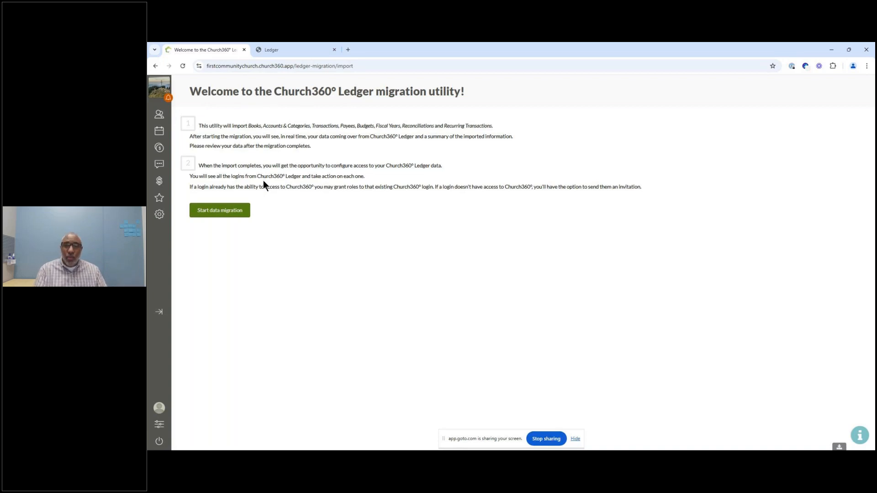
Step: Start the data migration and continue to matching logins and roles
click(227, 214)
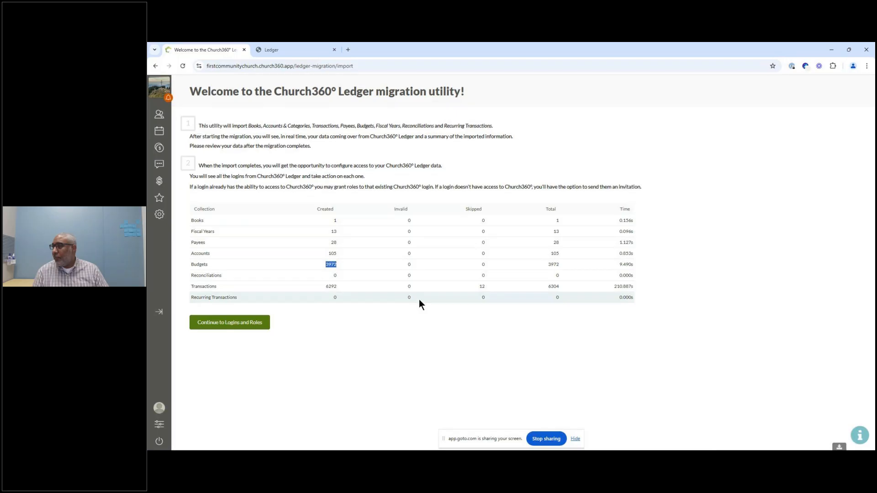
click(224, 324)
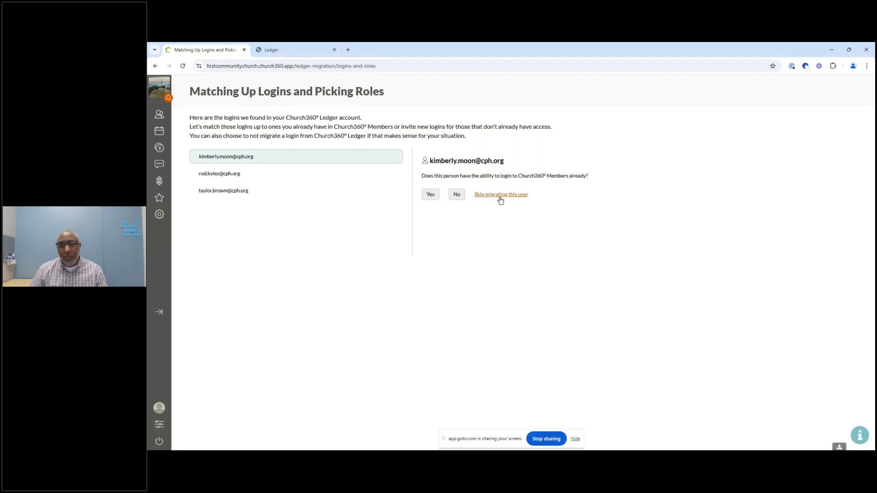
Step: Mark that the first Ledger login has no Members login yet and select the Ledger Administrators role for it
click(430, 196)
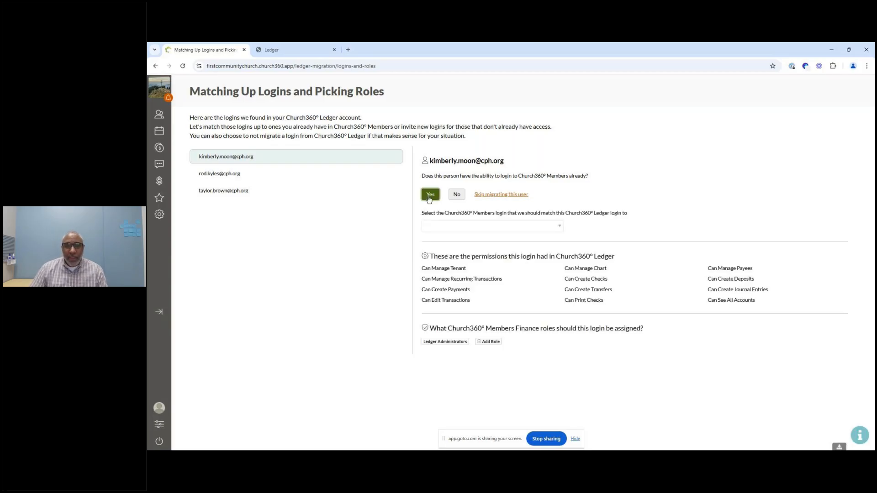
click(503, 226)
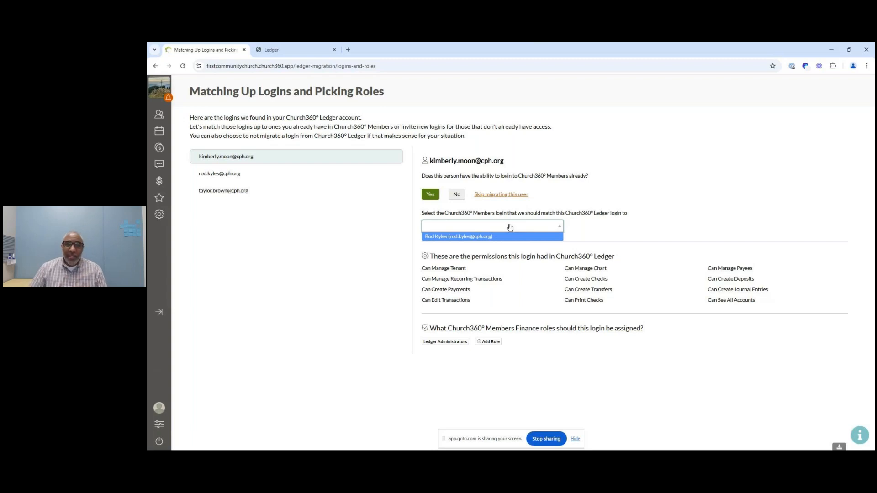
click(455, 195)
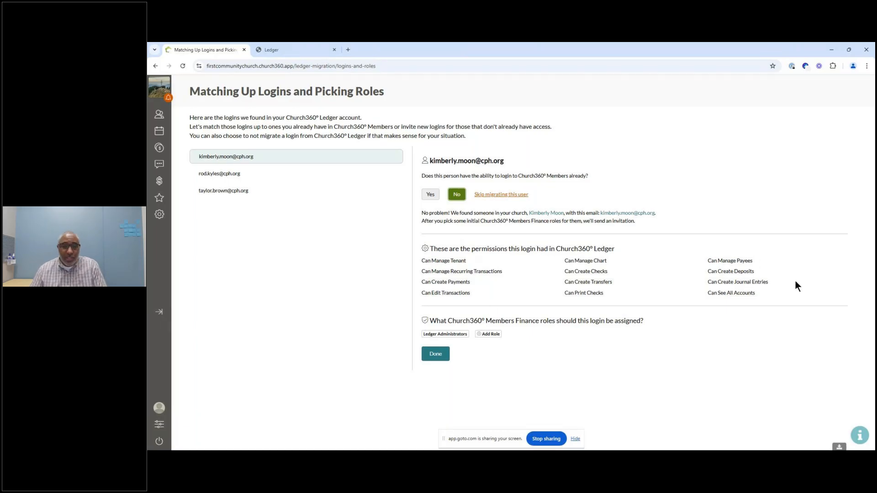
click(453, 337)
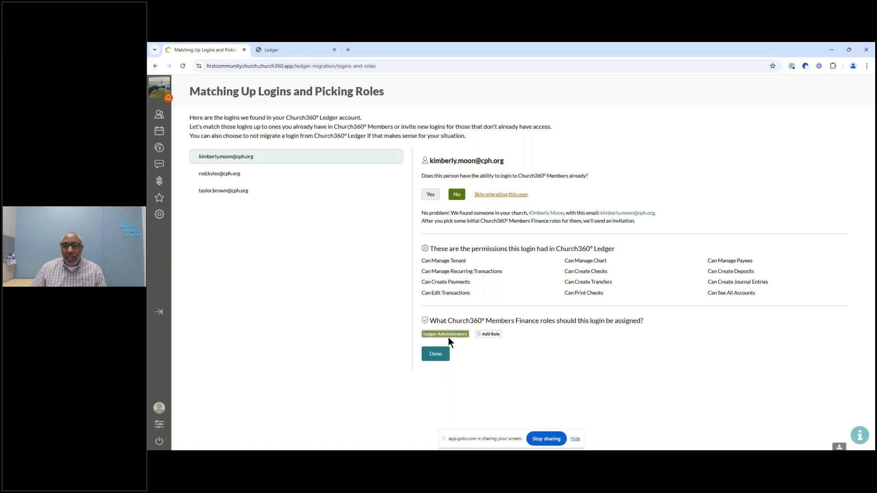
Step: Add a new ledger role named Auditor
click(492, 334)
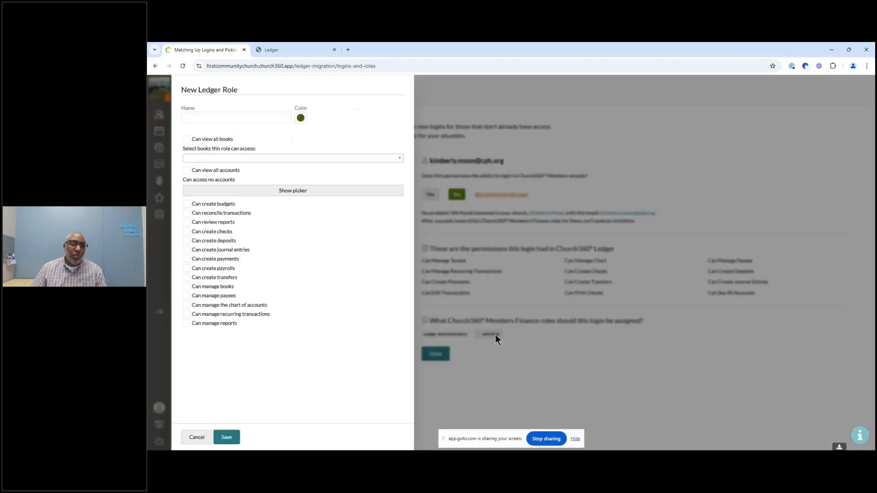
click(253, 117)
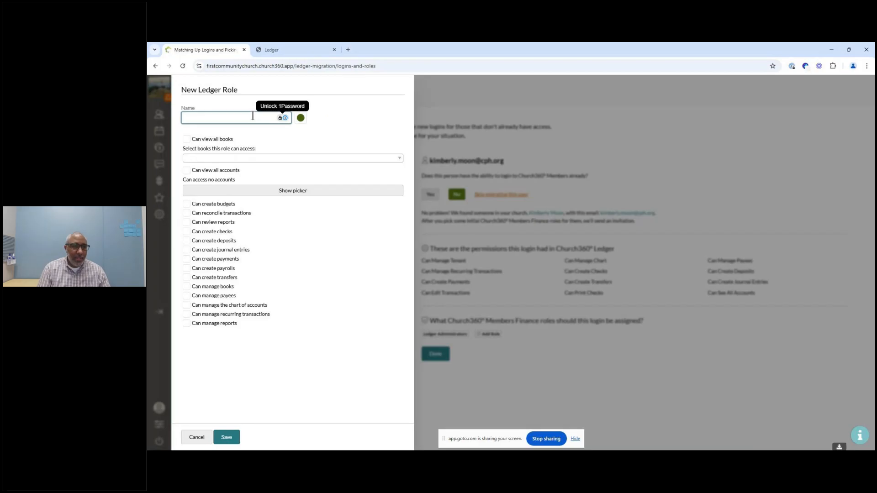
text(Auditor)
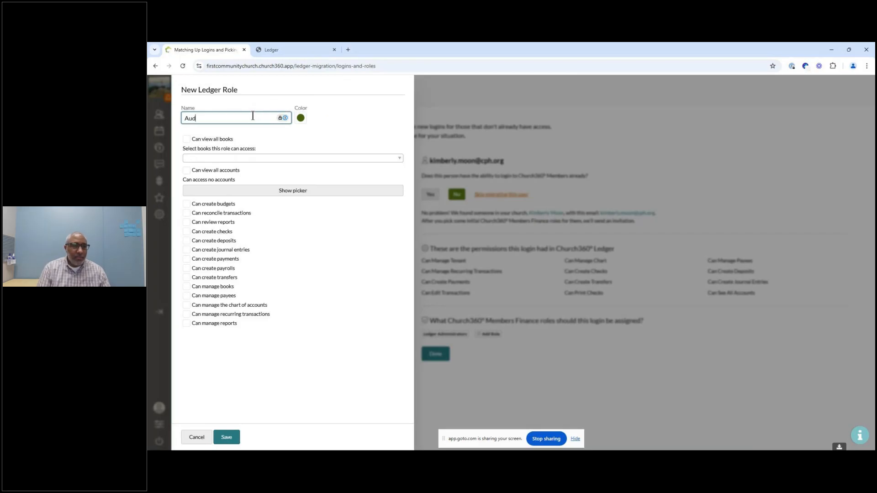
Step: Allow the Auditor role to view all books
click(186, 141)
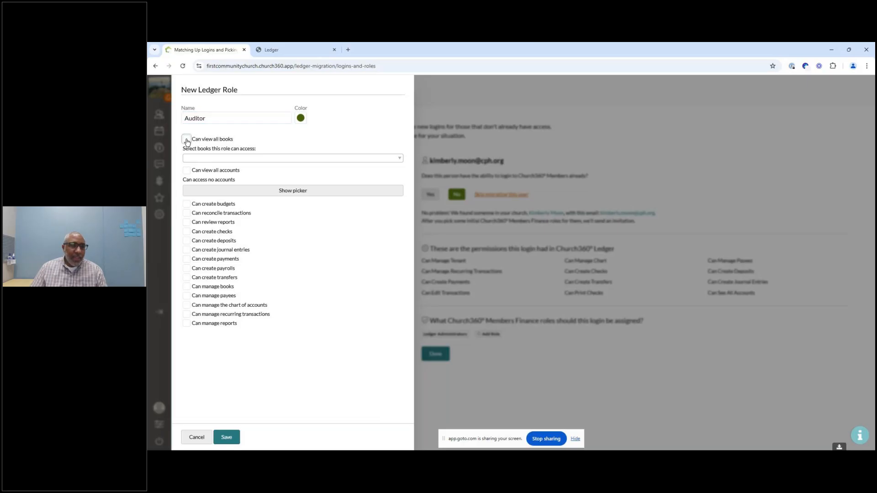
click(186, 142)
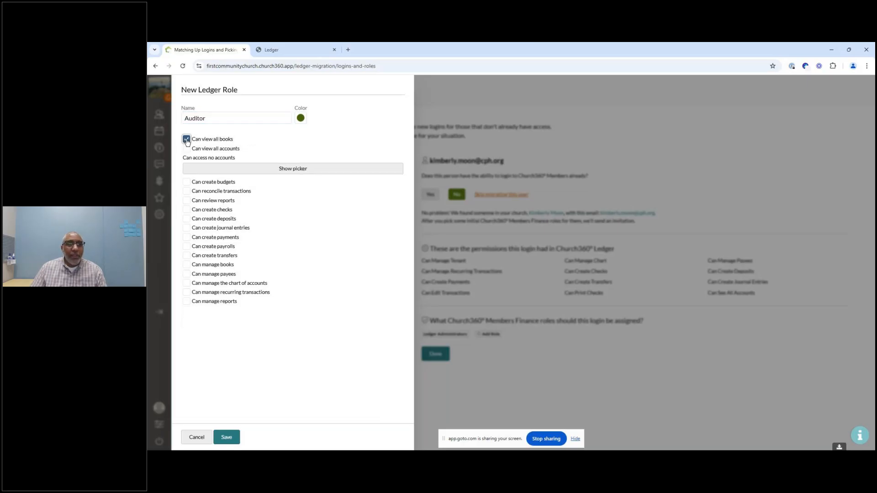
click(187, 139)
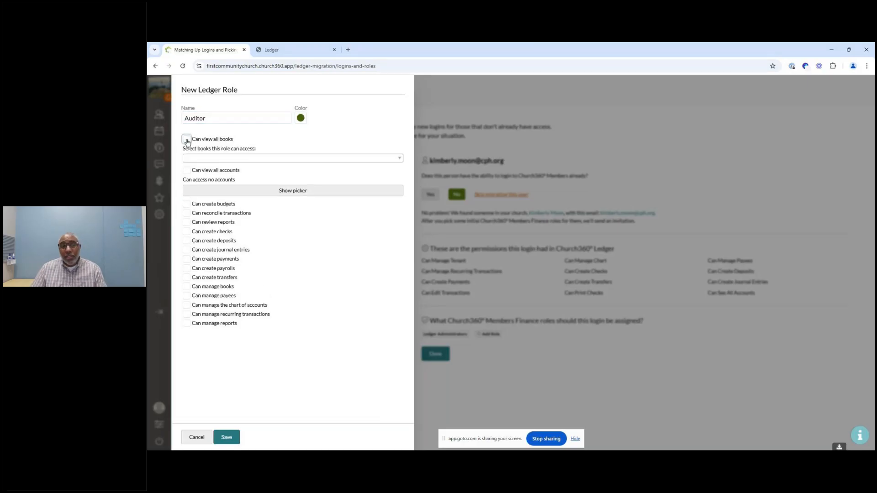
click(218, 159)
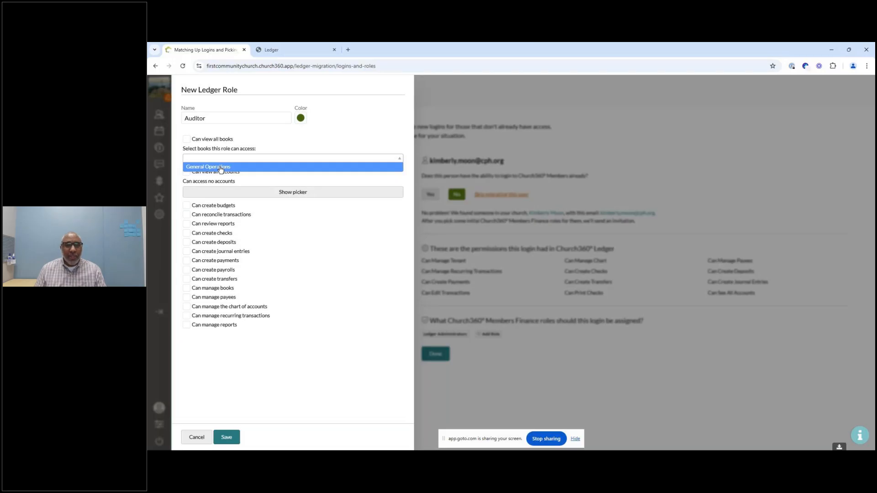
click(187, 139)
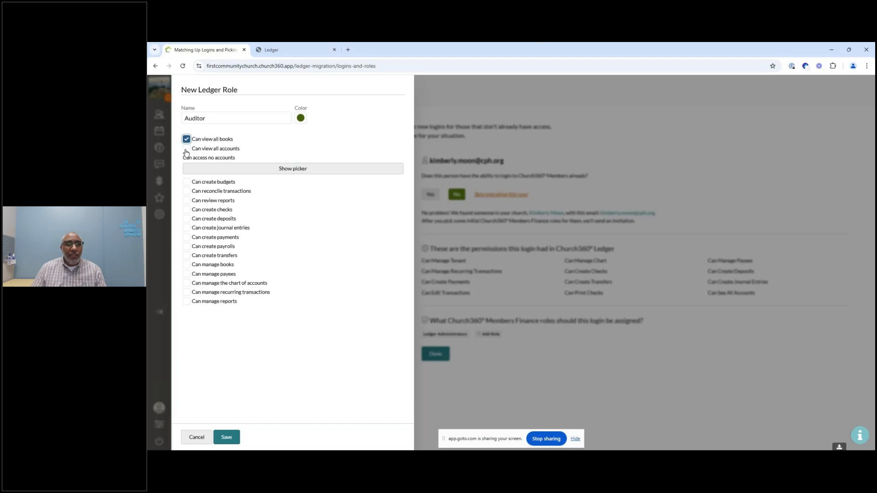
Step: Pick individual account groups for the role in the account picker
click(261, 170)
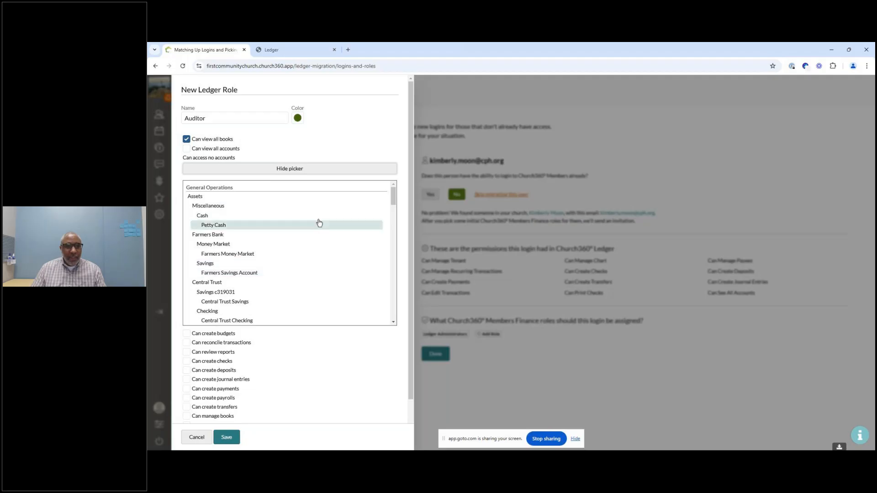
mouse_move(393, 199)
mouse_down()
mouse_move(395, 265)
mouse_move(390, 191)
mouse_up()
scroll(237, 252, down, 2)
click(270, 245)
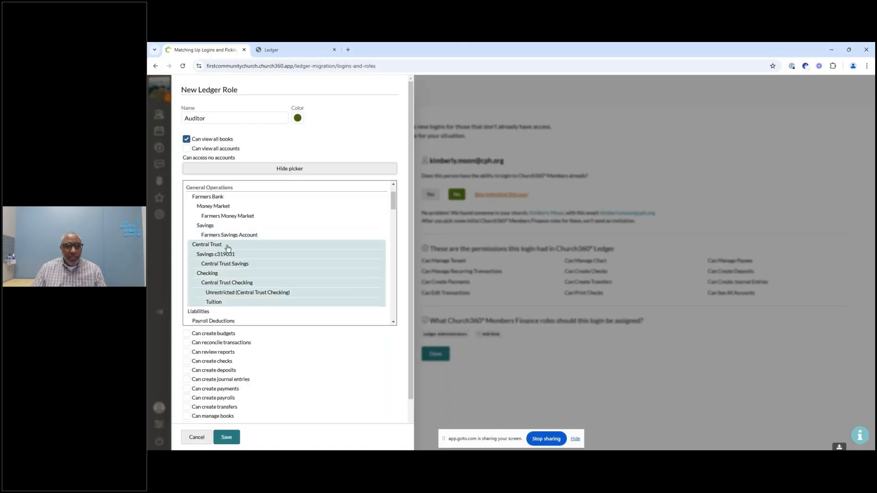
click(241, 197)
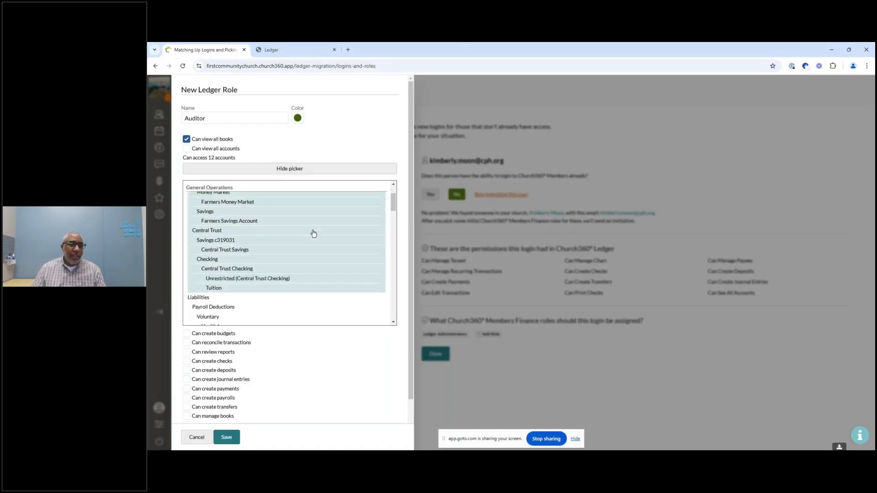
scroll(313, 233, down, 2)
scroll(349, 260, up, 2)
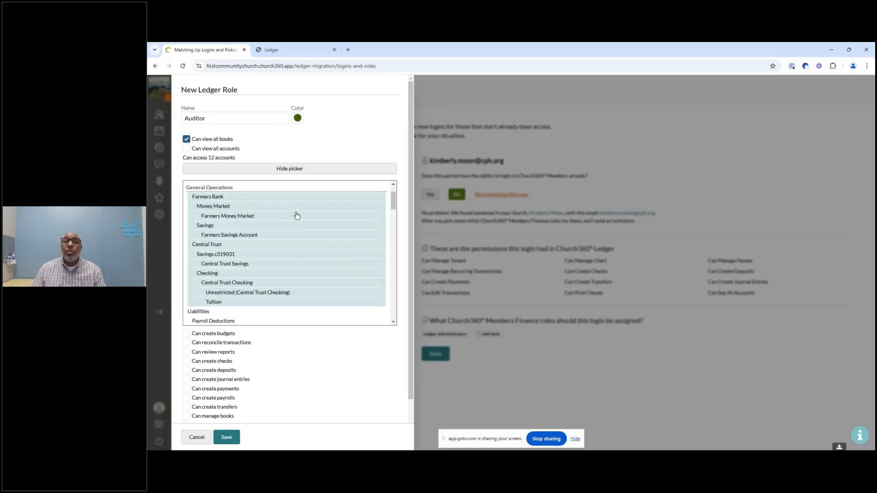
scroll(223, 235, up, 1)
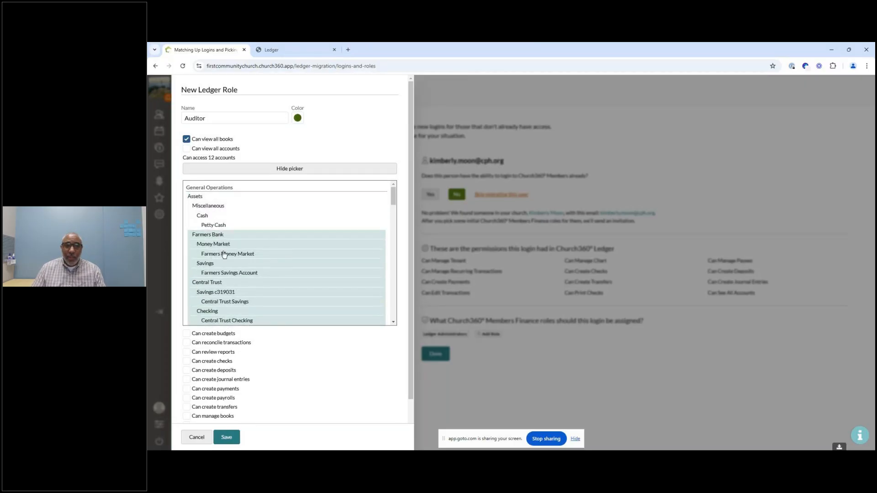
click(214, 235)
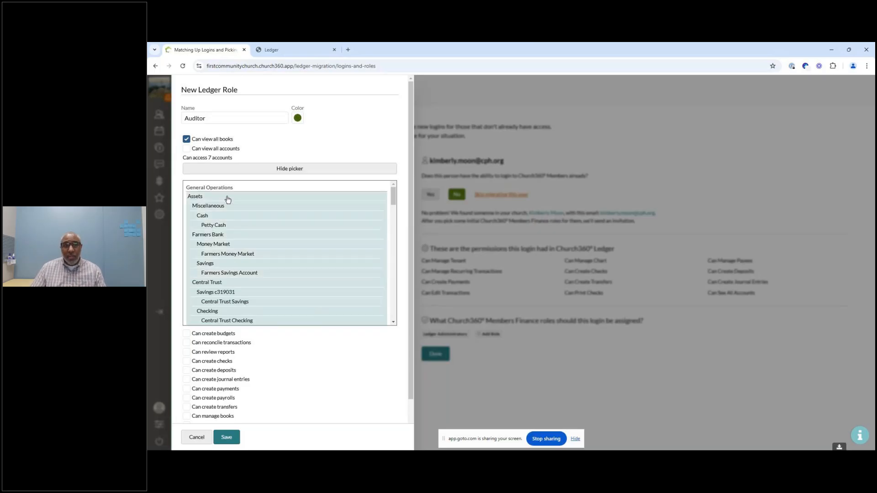
Step: Let the Auditor role view all accounts, save it, and assign it to the first login
click(187, 150)
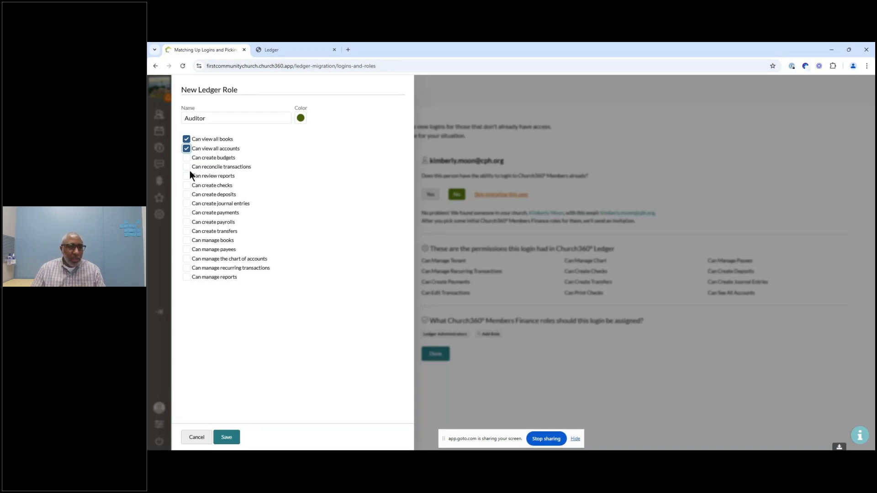
click(227, 440)
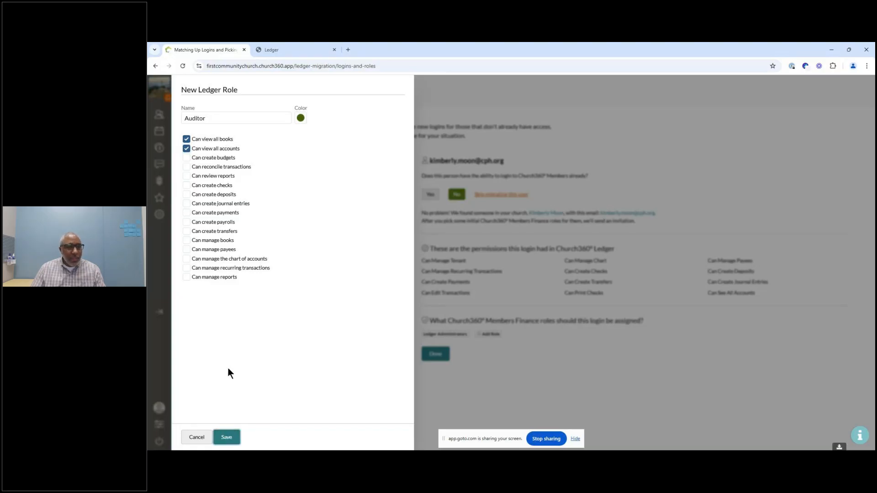
click(231, 431)
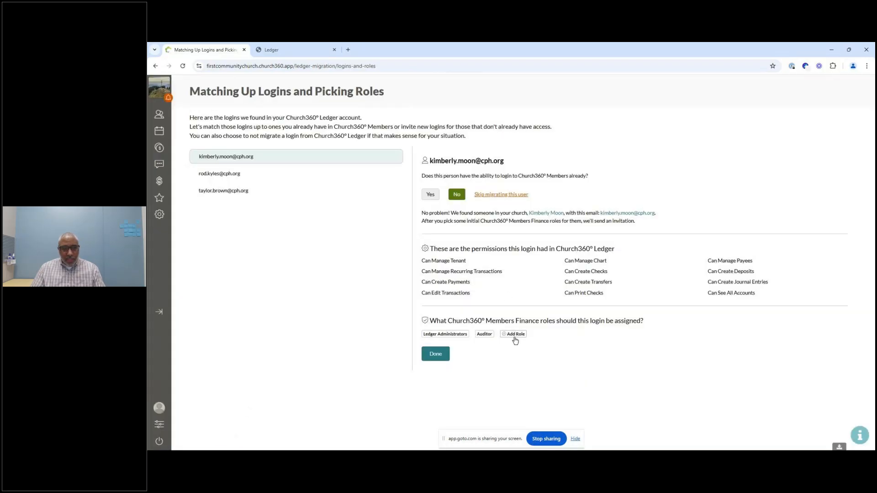
click(484, 334)
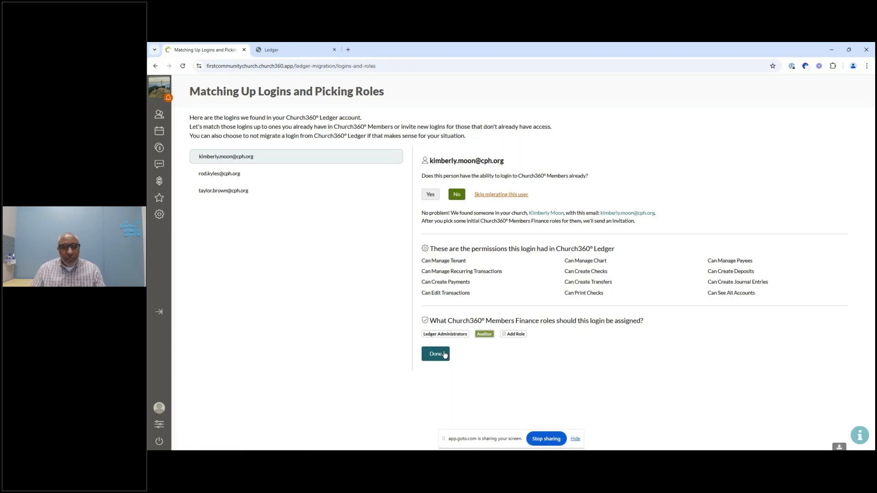
Step: Confirm the second Ledger login already has Members access and match it to the corresponding Members login
click(218, 173)
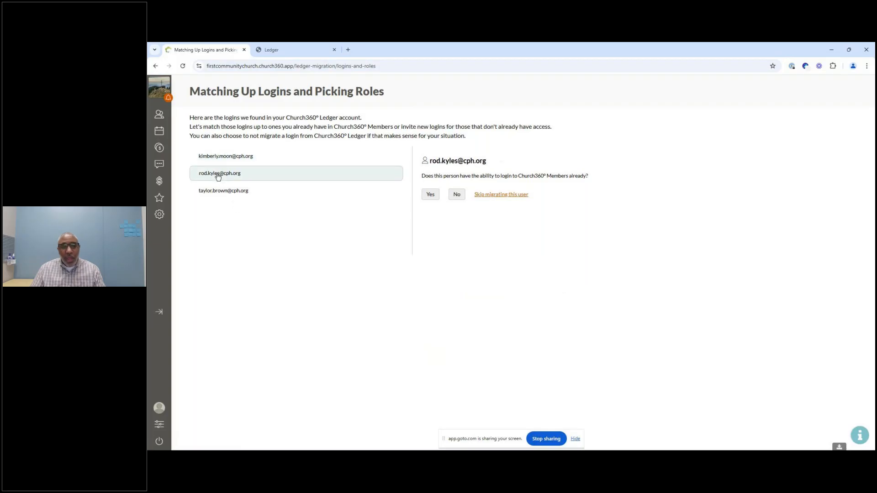
click(430, 194)
click(453, 226)
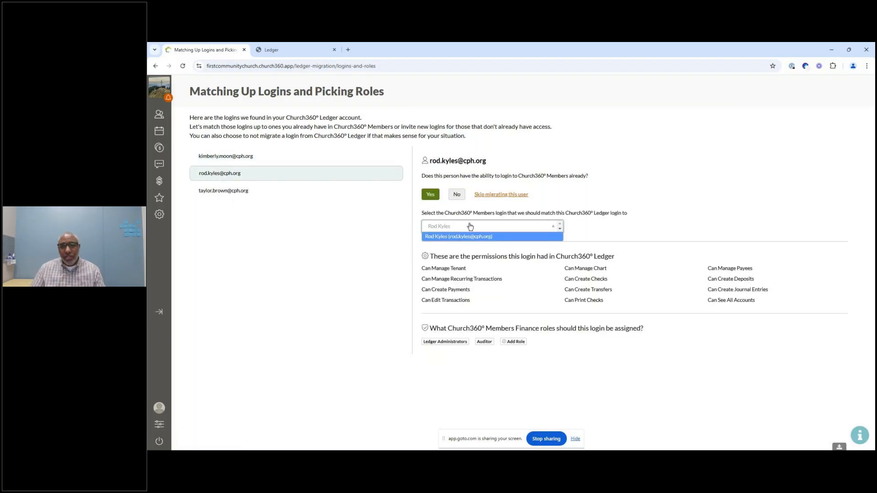
click(576, 222)
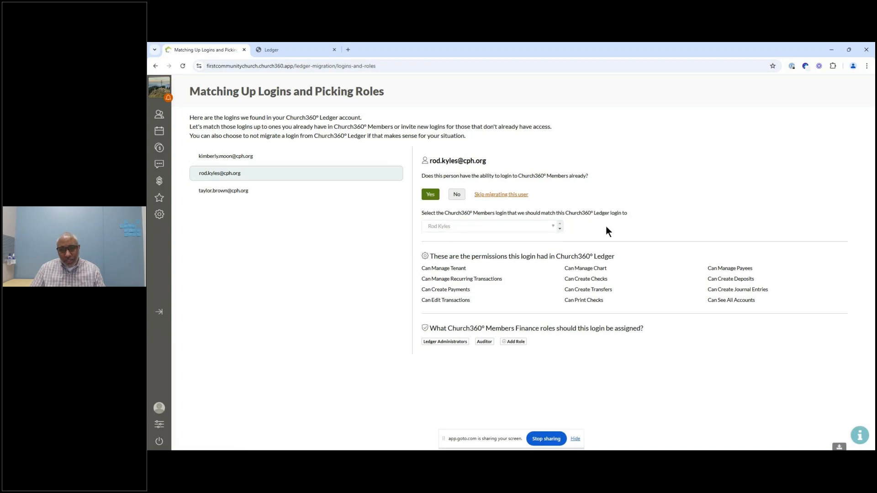
click(467, 231)
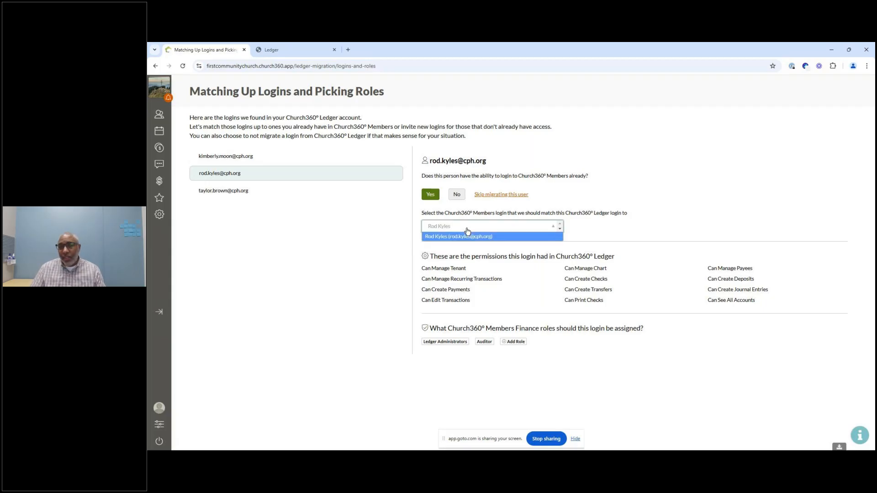
click(470, 236)
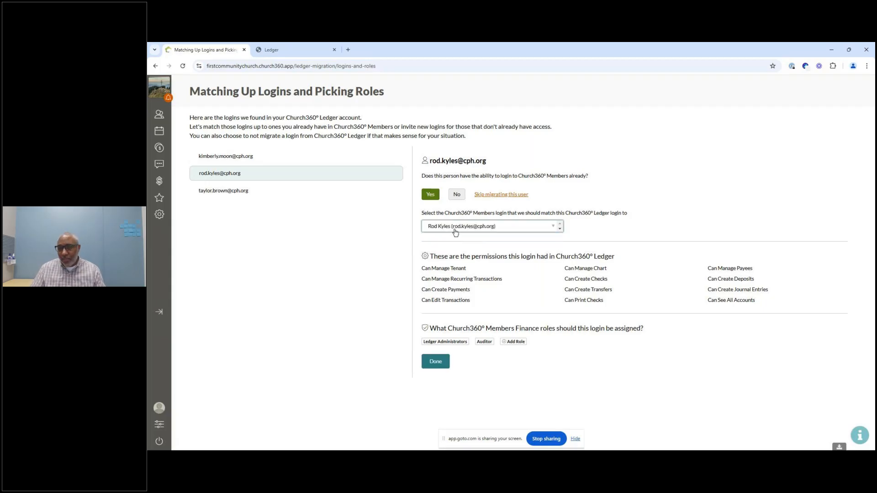
Step: Assign the Ledger Administrators finance role to the second login and mark it done
click(459, 344)
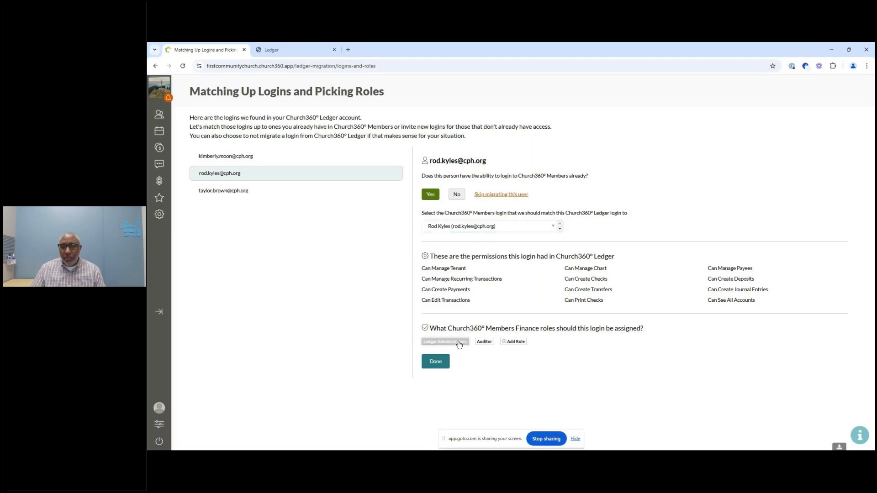
click(435, 361)
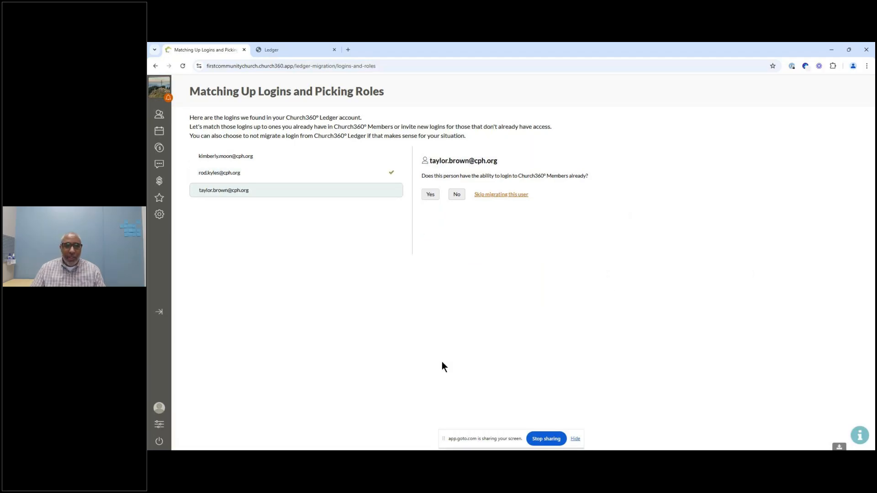
Step: Reopen the first login, review its assigned Auditor role, and mark it done
click(313, 156)
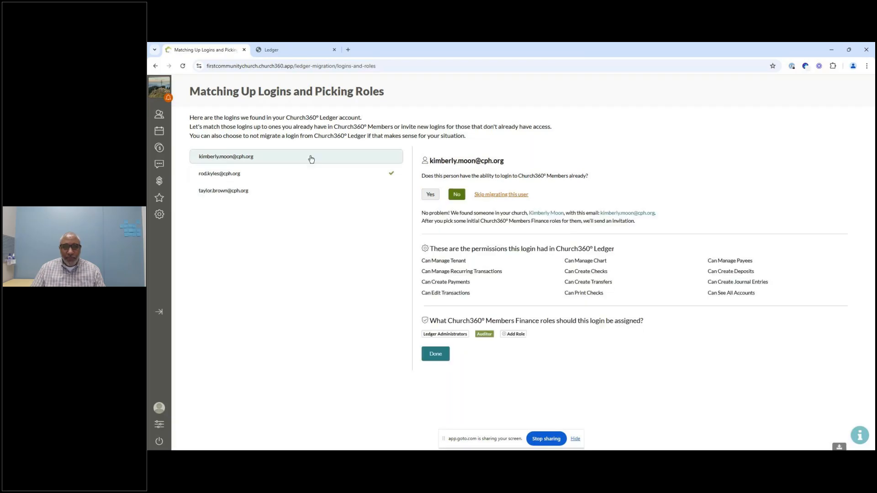
click(437, 360)
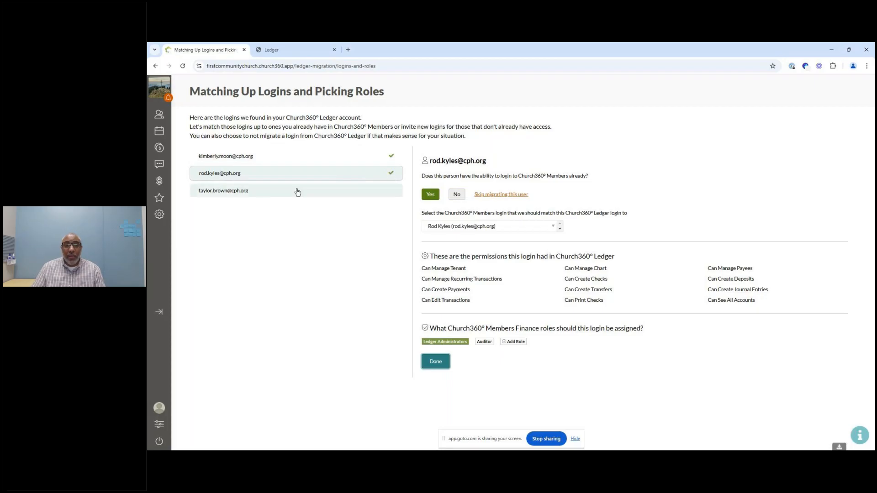
Step: Choose to skip migrating the third login, then save the login selections
click(258, 195)
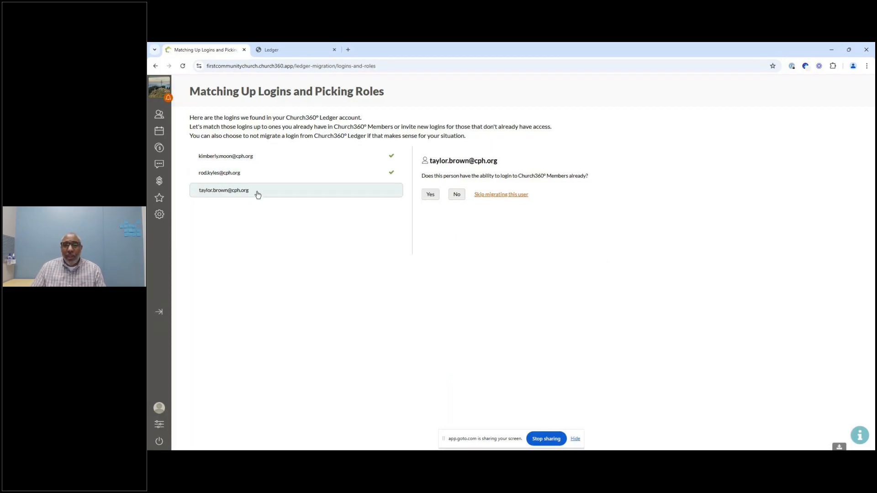
click(504, 196)
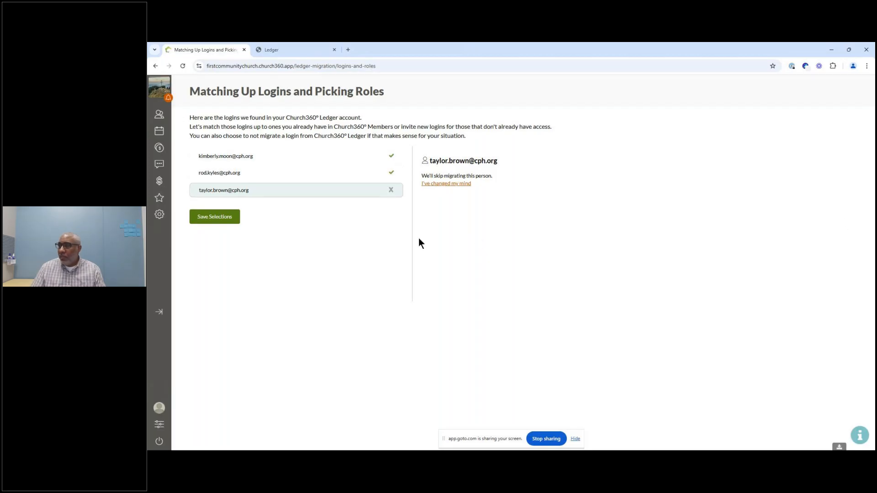
click(209, 220)
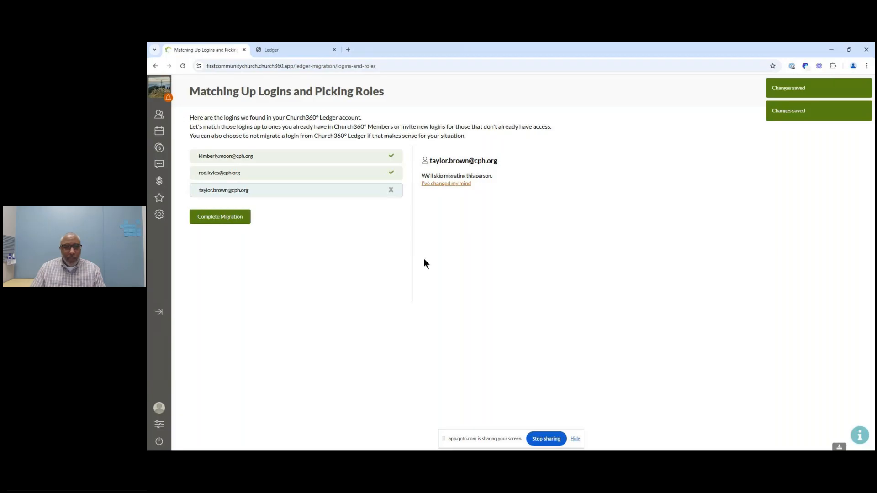
Step: Complete the Ledger migration
drag(491, 439, 499, 418)
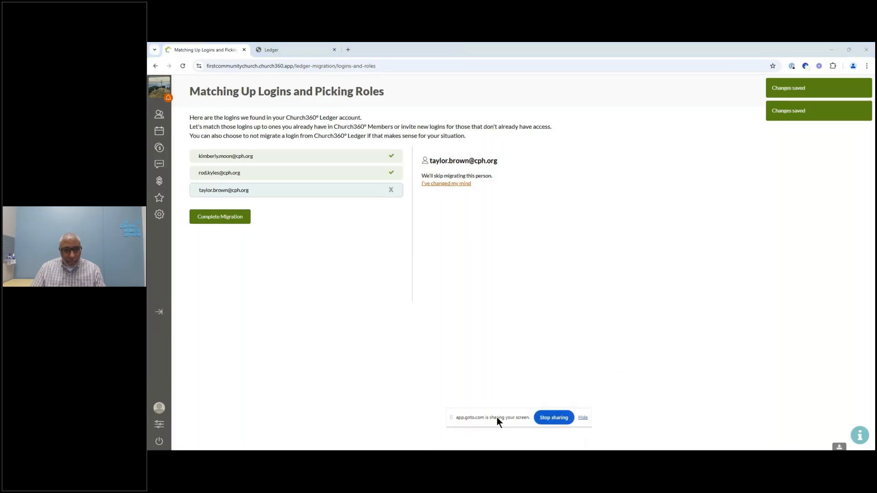
click(231, 218)
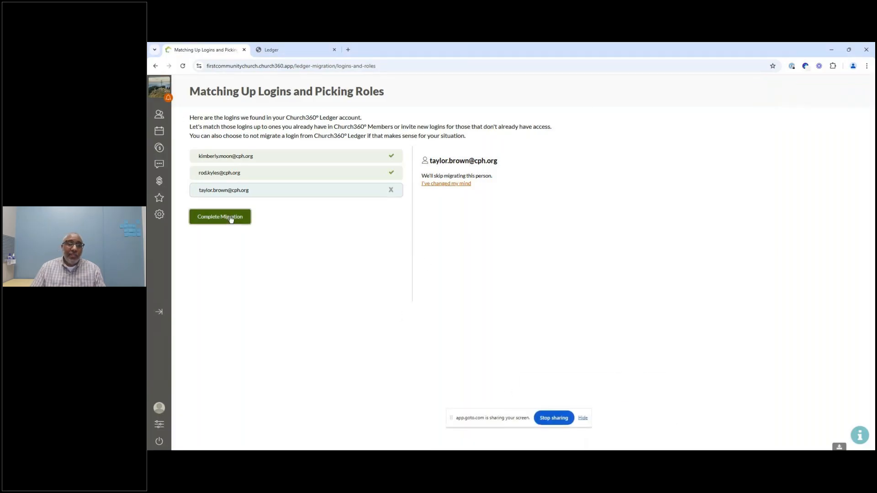
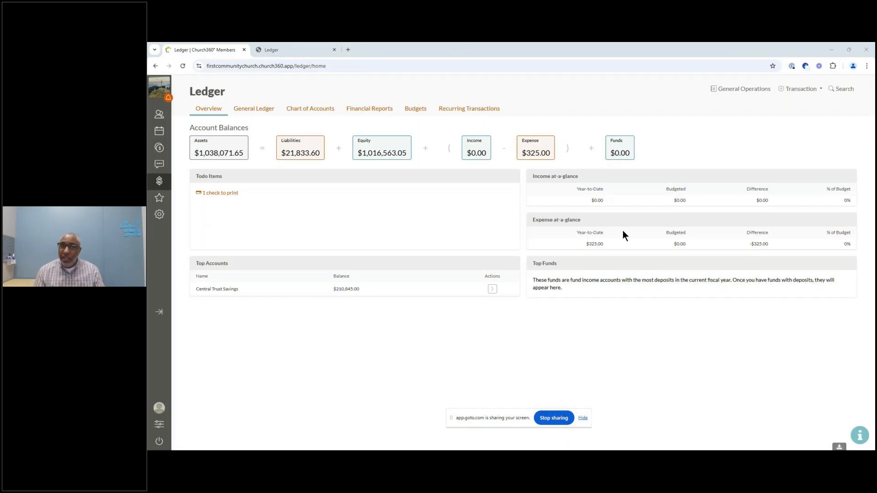
Step: Compare the standalone Ledger app's fiscal years and home page with the Church360 Ledger overview
click(291, 51)
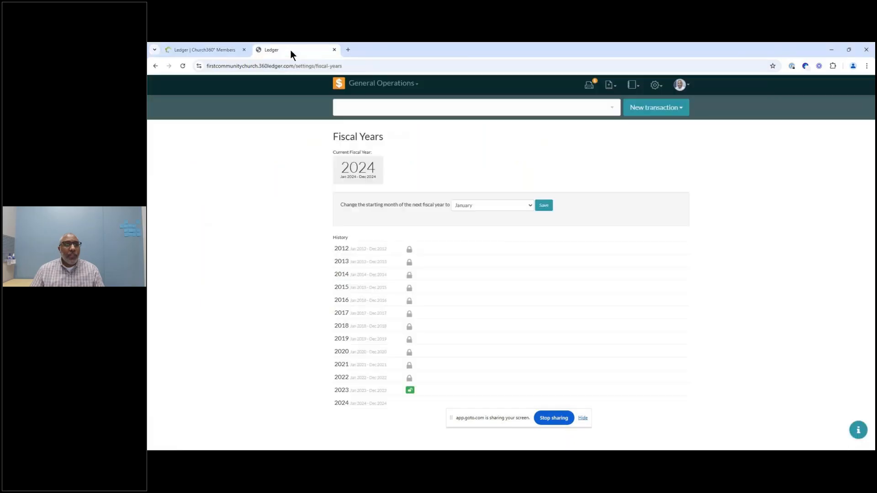
click(339, 84)
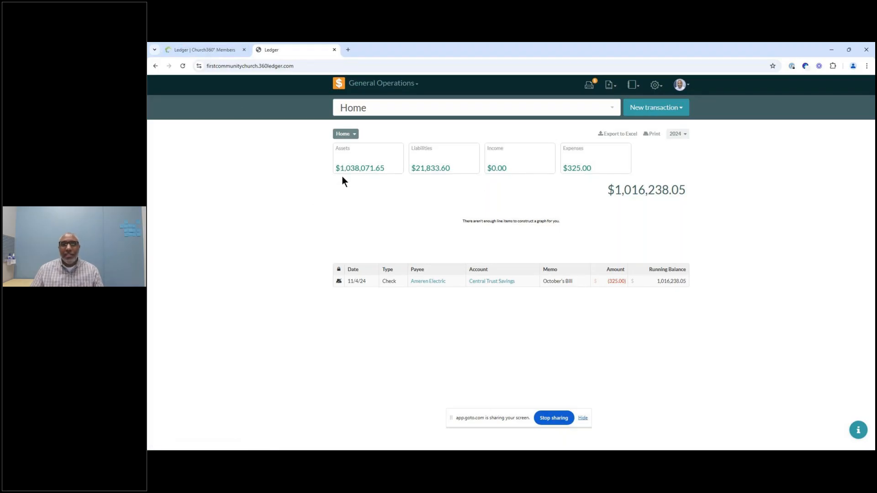
click(208, 50)
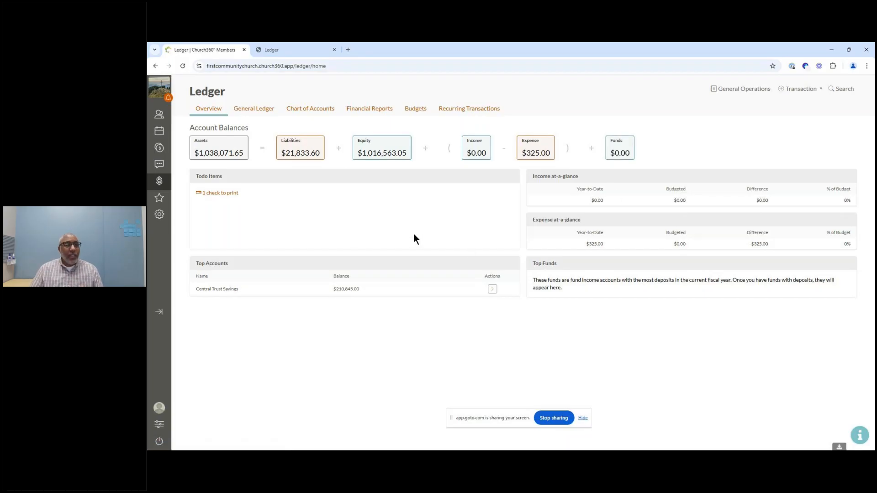
Step: Open the church settings and go to the Logins list
click(160, 217)
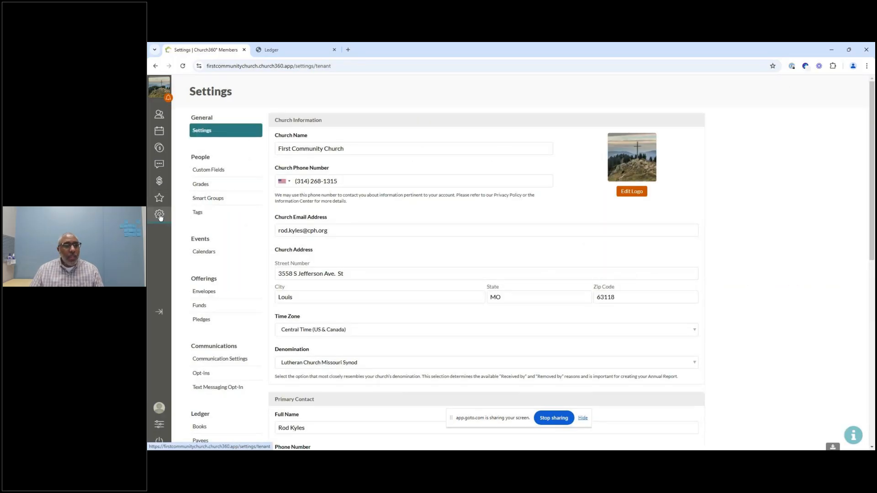
scroll(265, 259, down, 3)
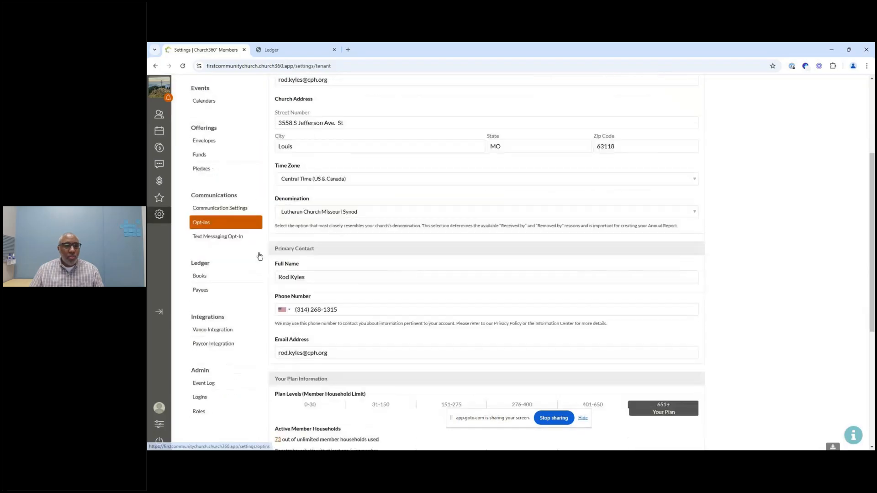
scroll(260, 256, down, 2)
scroll(260, 256, down, 1)
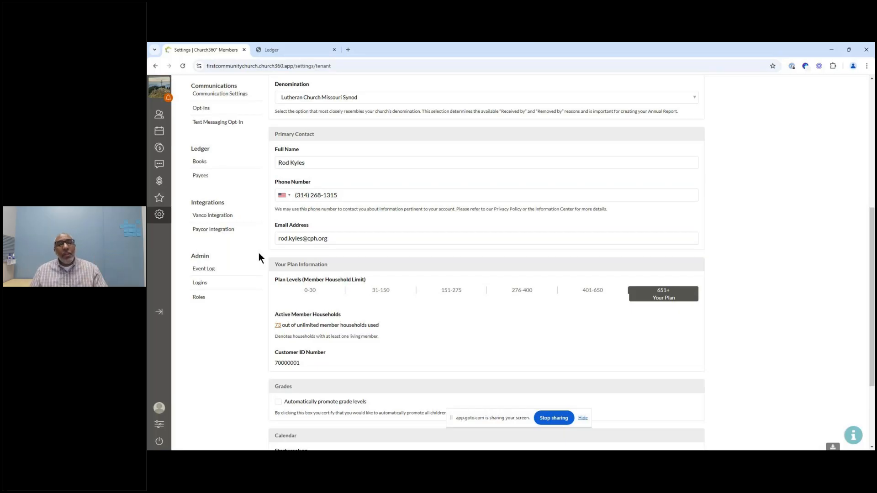
click(207, 284)
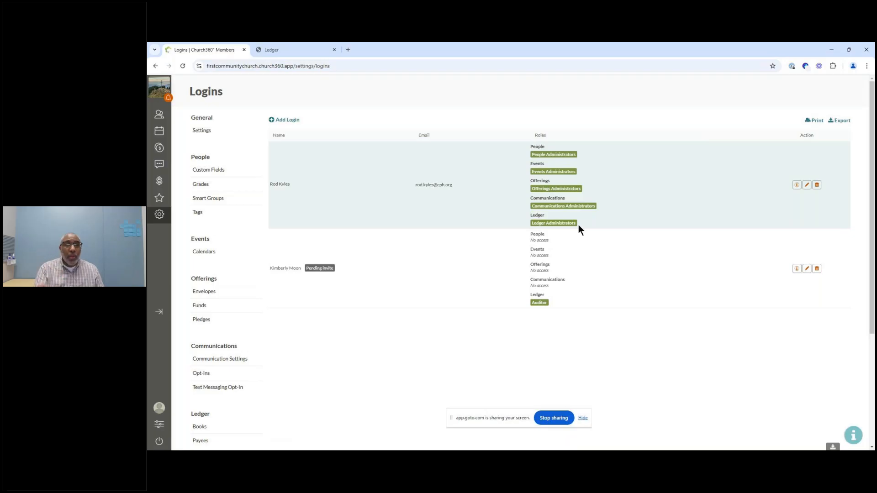
Step: Edit the first login and save it
click(807, 185)
mouse_move(555, 249)
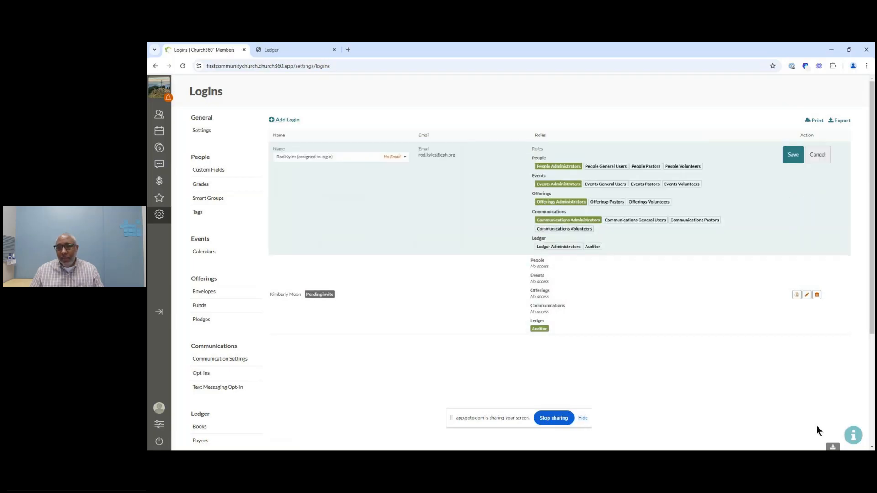
click(793, 155)
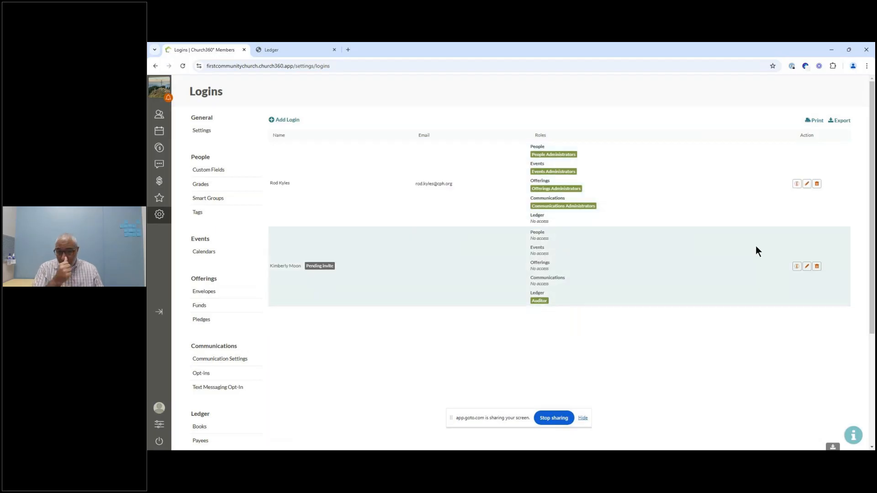
Step: Assign the Ledger Administrators role to the first login and save the login
click(807, 185)
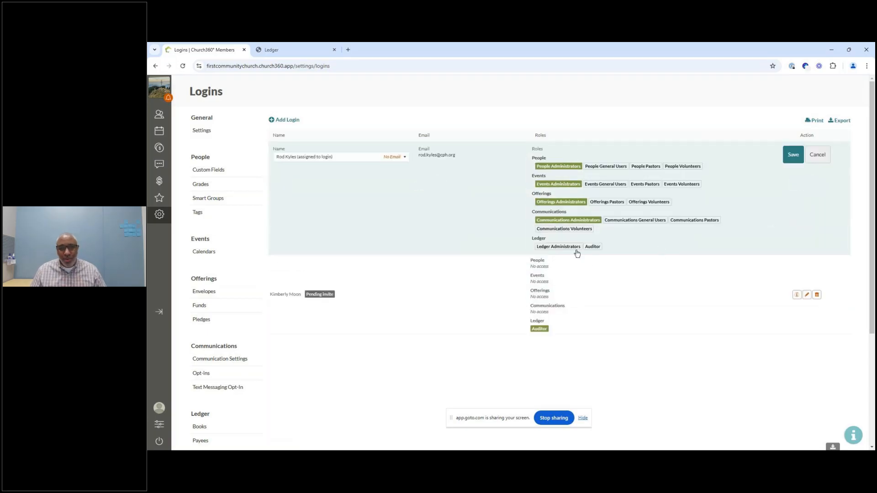
click(571, 248)
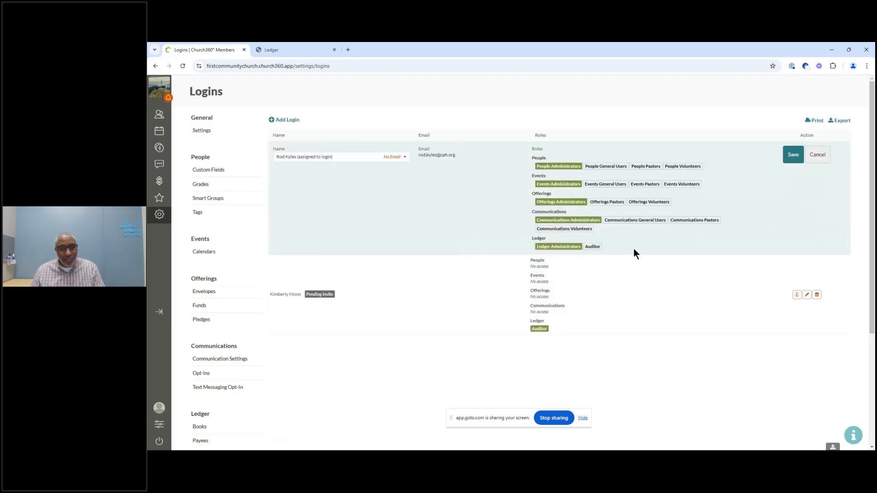
click(790, 154)
scroll(788, 155, down, 1)
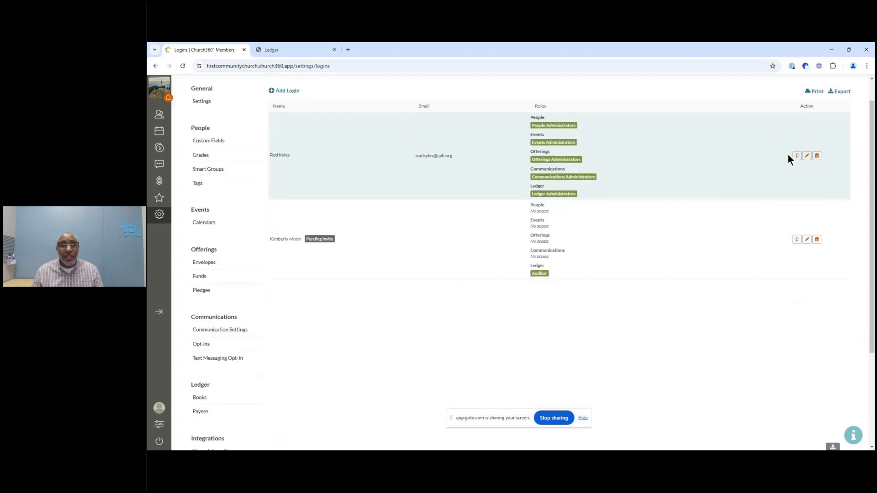
scroll(759, 180, up, 1)
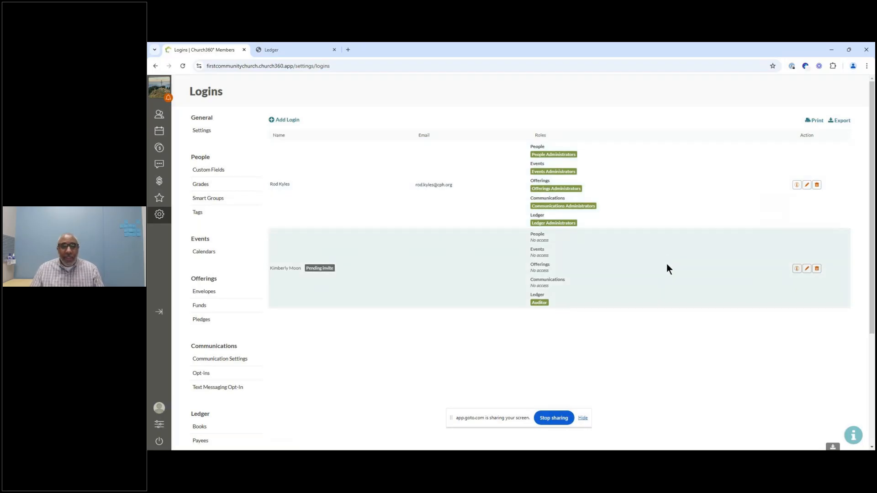
Step: Open the Roles settings and review the Ledger roles' permissions alongside the People roles
scroll(229, 361, down, 3)
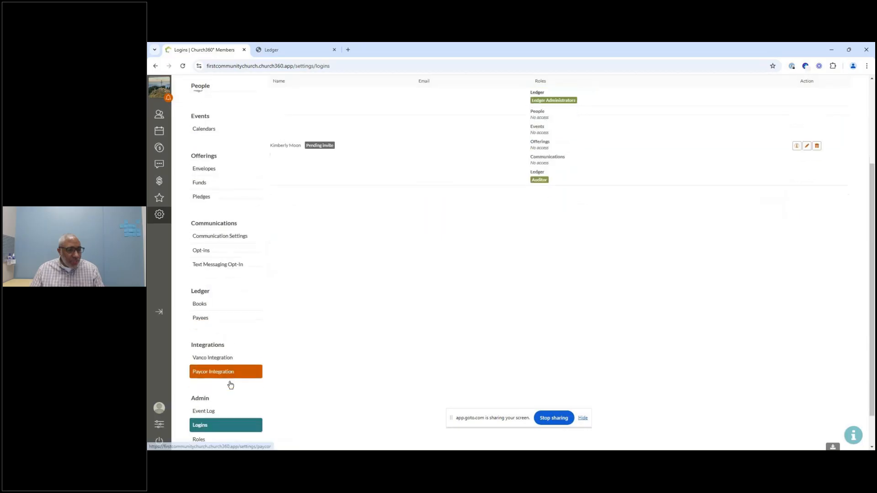
scroll(231, 385, down, 1)
click(210, 402)
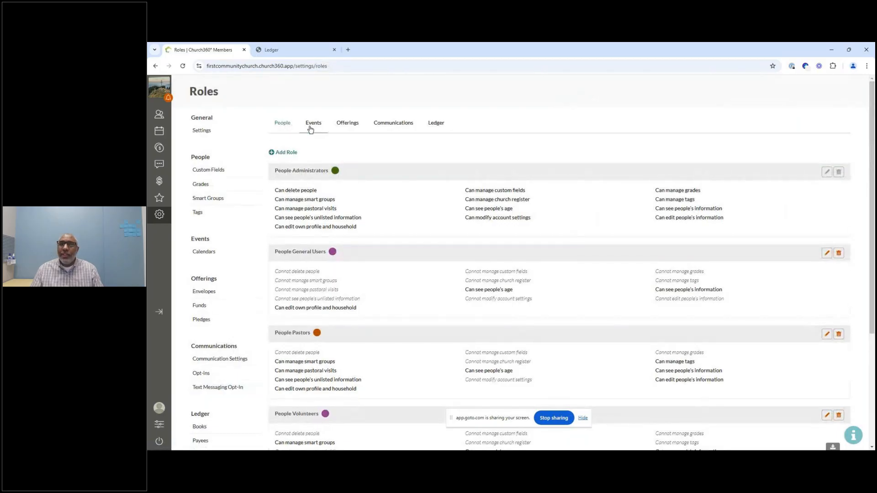
click(437, 126)
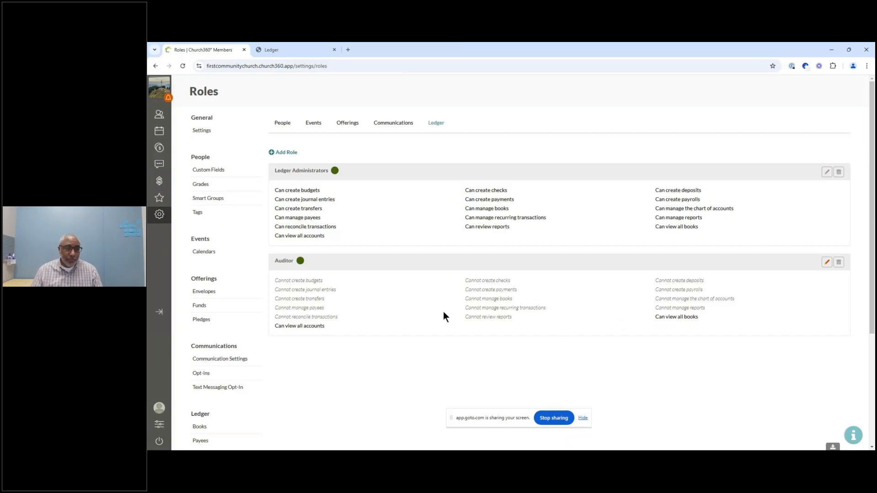
click(283, 126)
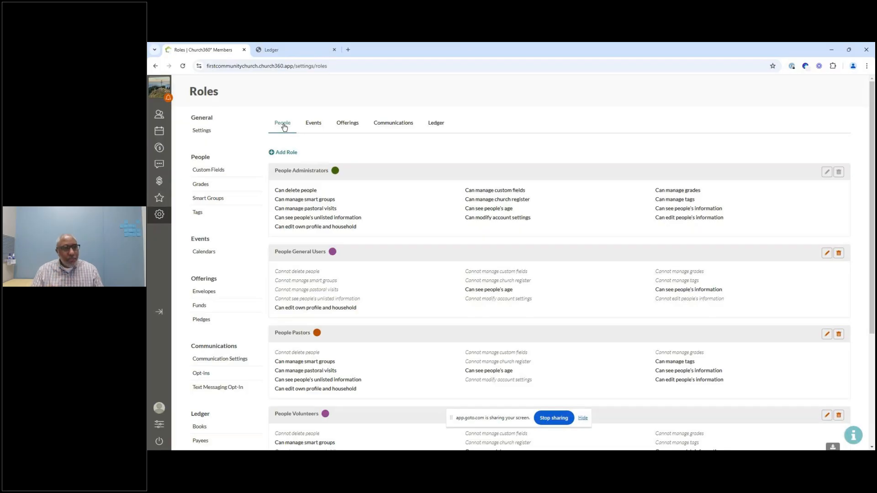
Step: Open the General Ledger and expand the check transaction to inspect its line items
click(159, 182)
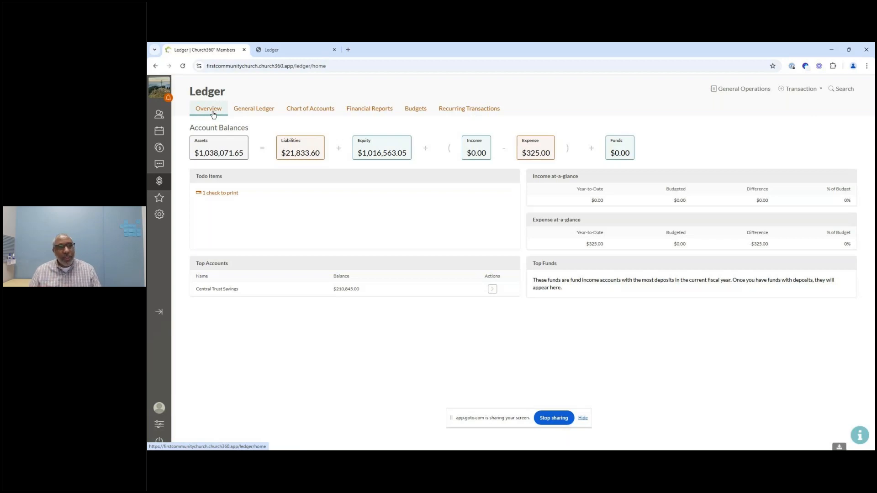
click(254, 114)
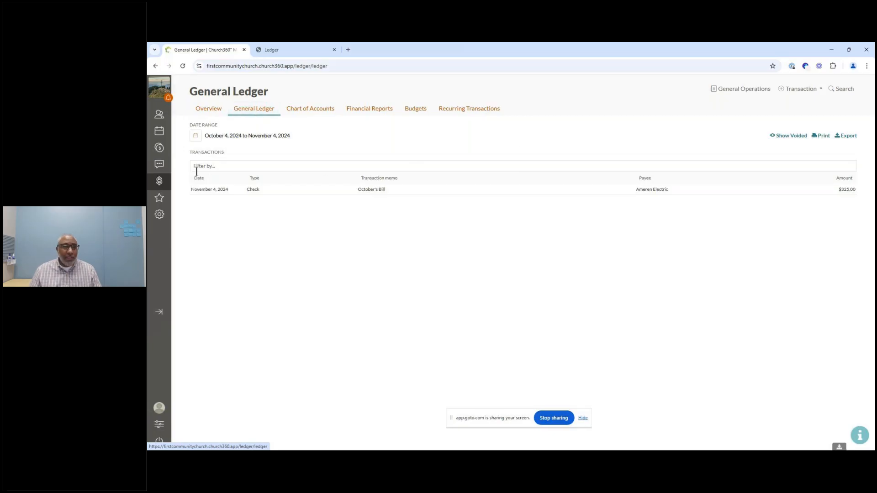
click(291, 192)
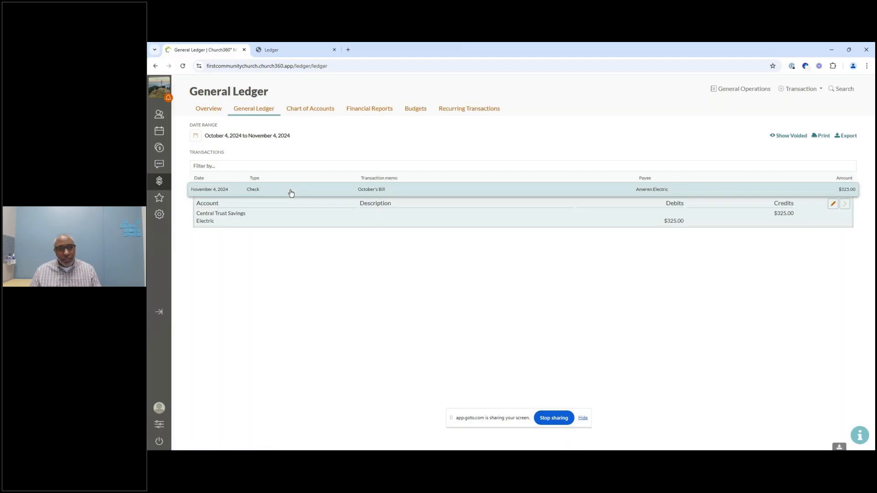
click(291, 193)
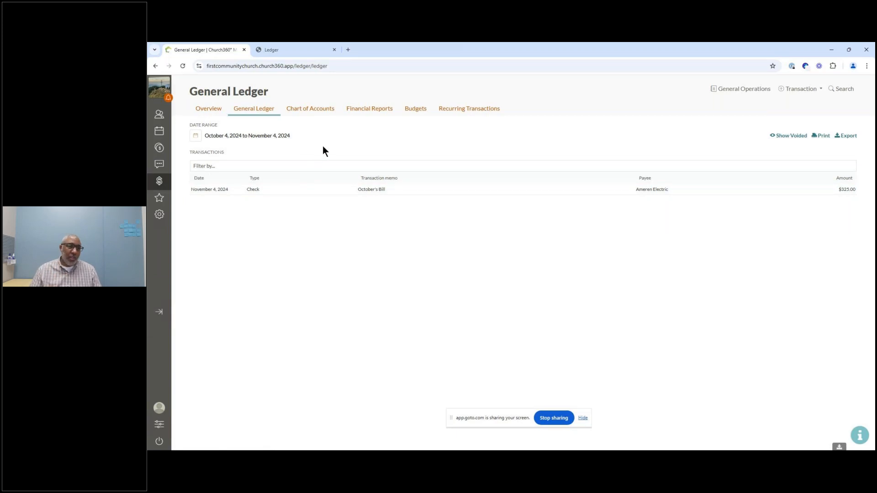
Step: Review the Chart of Accounts and the list of financial reports
click(316, 114)
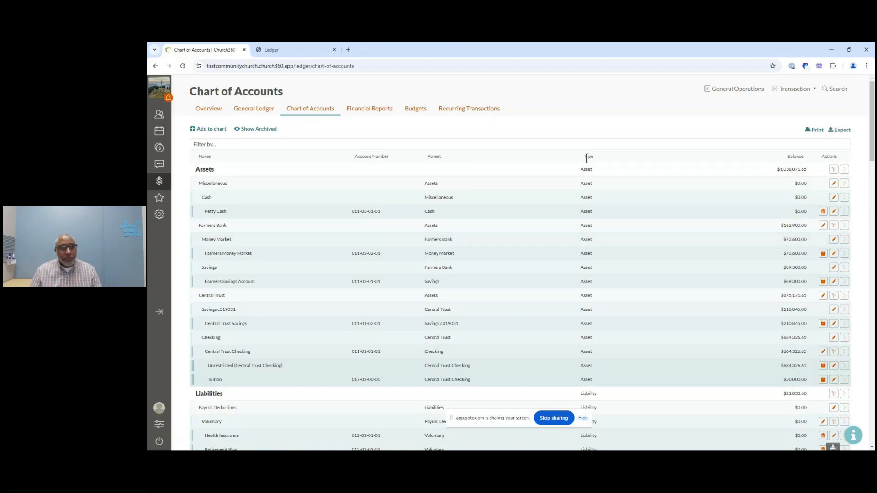
click(381, 115)
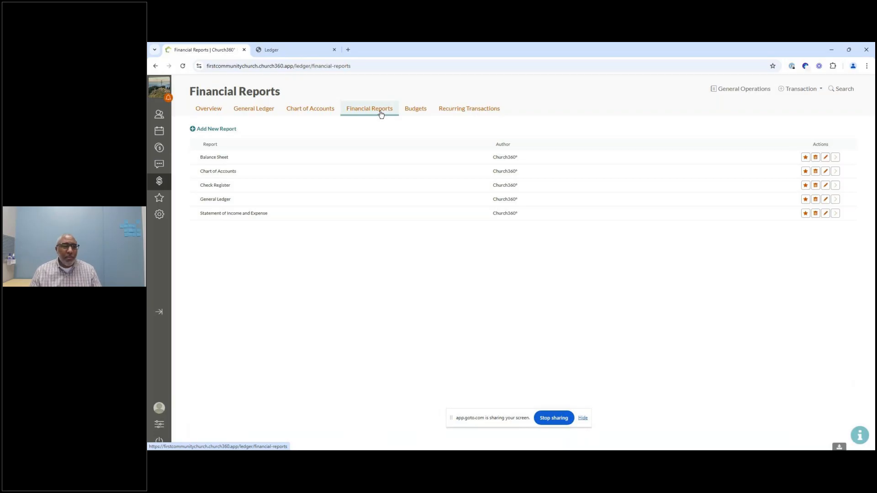
Step: Scroll through the FY 2024 budget's income and expense accounts
click(410, 111)
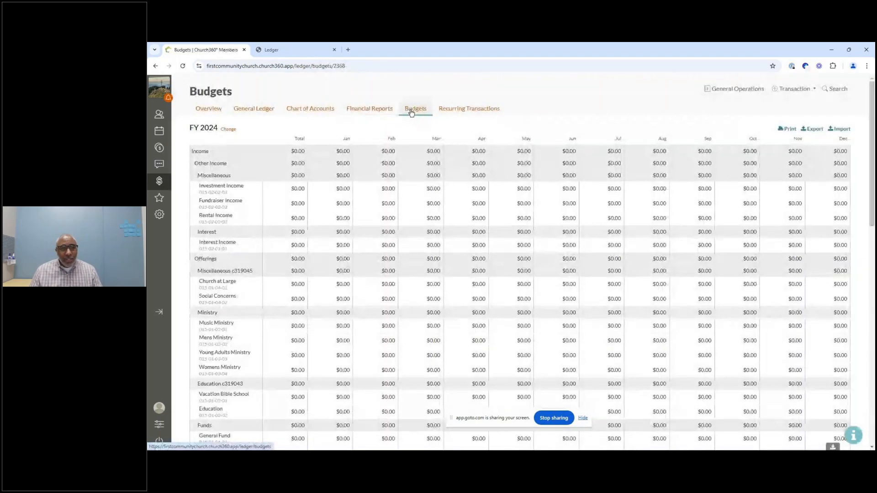
scroll(290, 172, down, 3)
scroll(290, 173, down, 4)
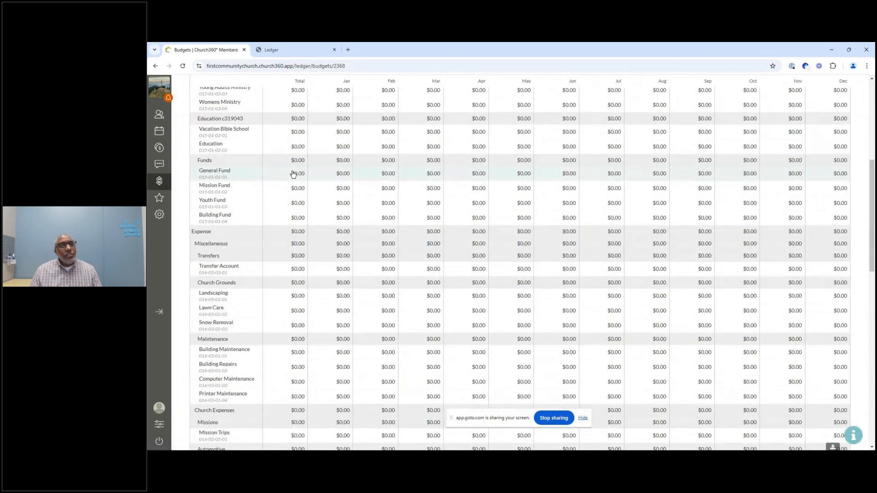
scroll(293, 173, up, 1)
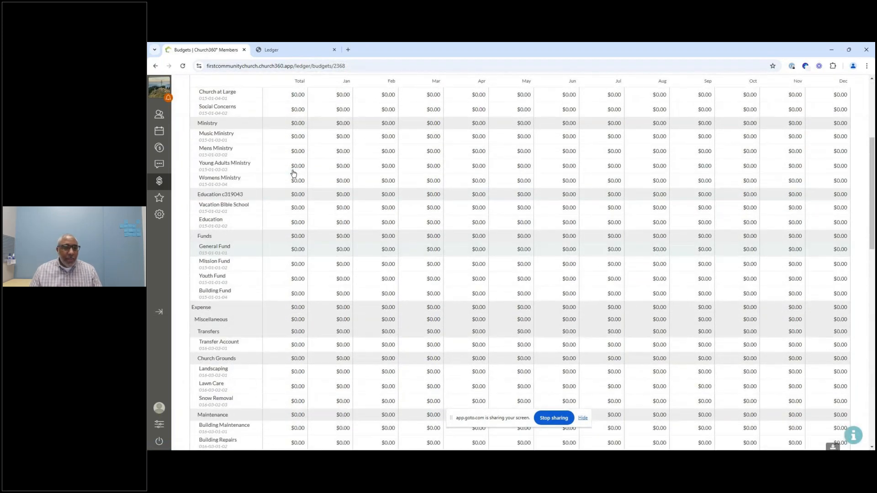
scroll(293, 174, down, 2)
scroll(293, 172, down, 10)
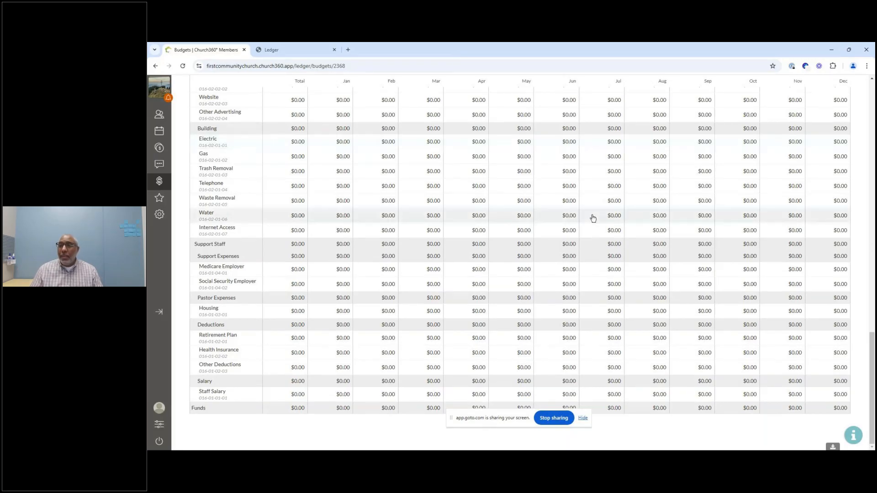
scroll(592, 217, up, 6)
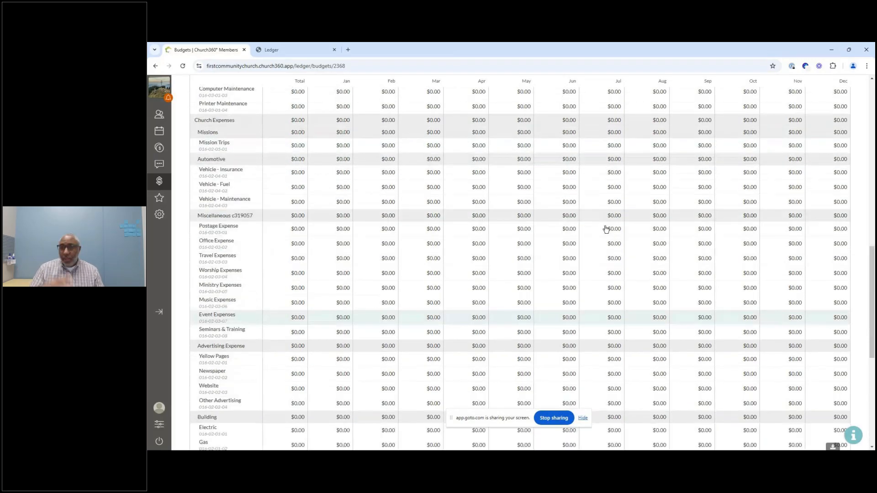
scroll(607, 229, up, 10)
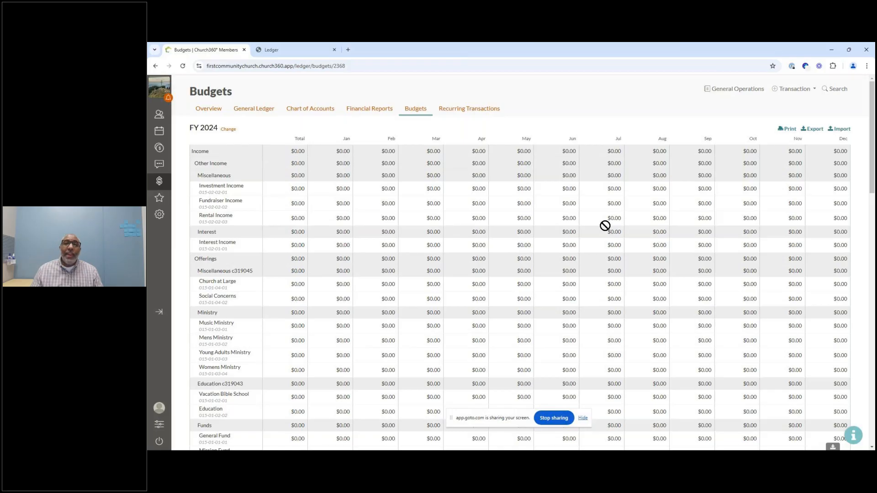
Step: Visit Recurring Transactions, then open the Central Trust account's details from the Chart of Accounts
click(485, 110)
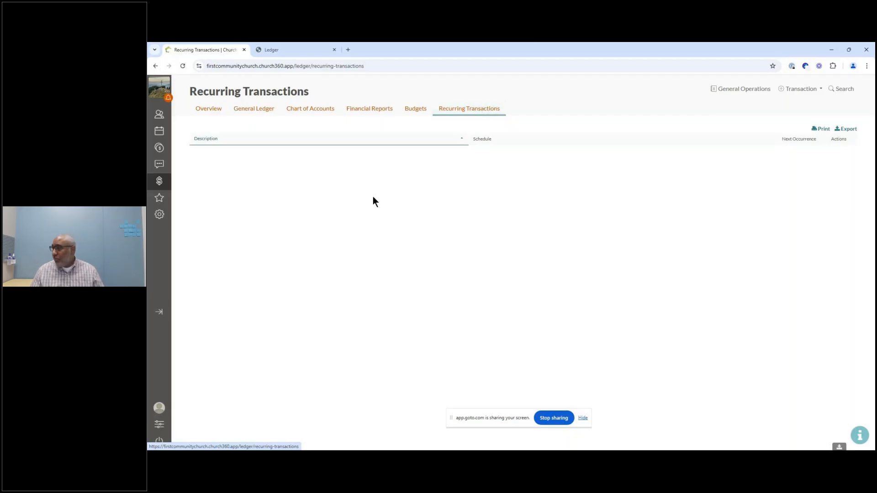
key(ctrl+plus)
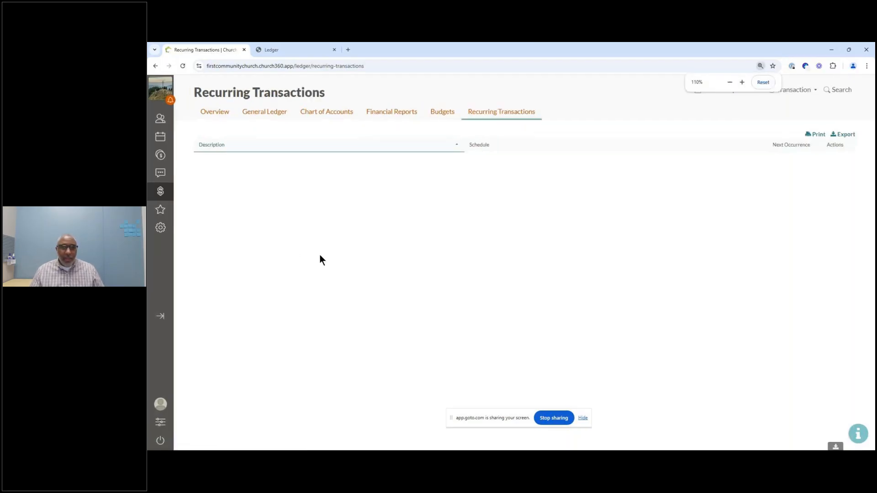
key(ctrl+plus)
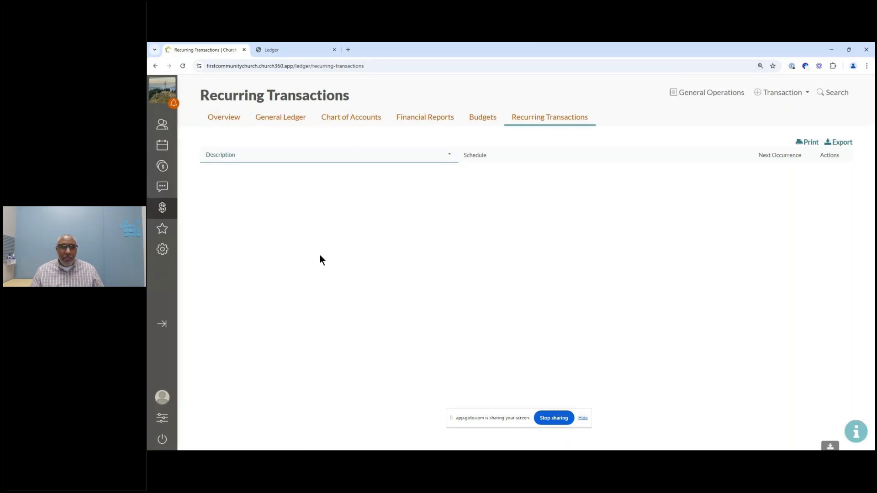
key(ctrl+plus)
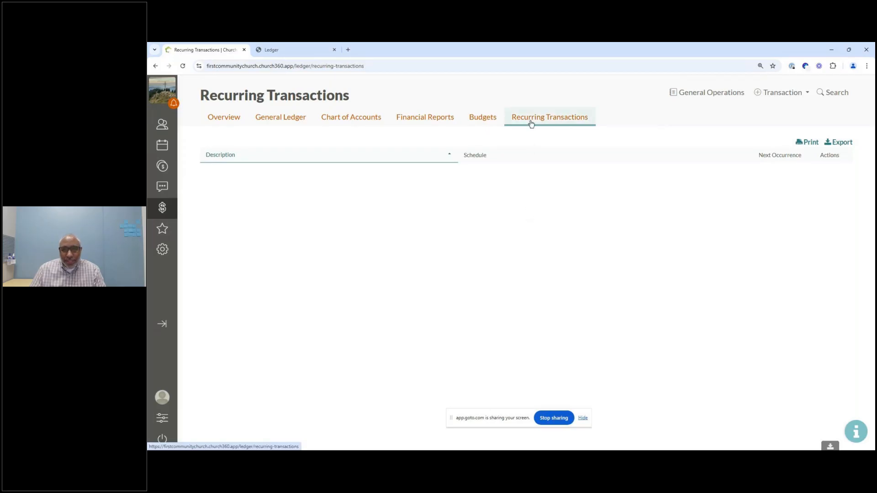
click(352, 123)
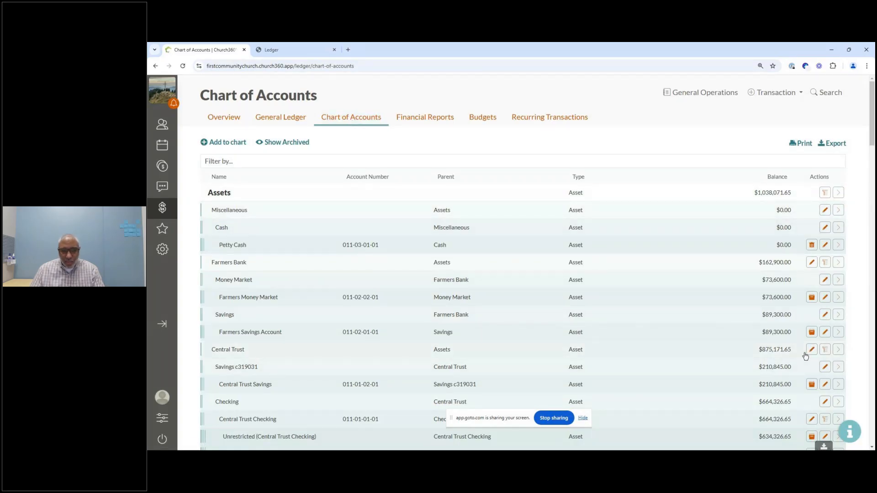
click(838, 350)
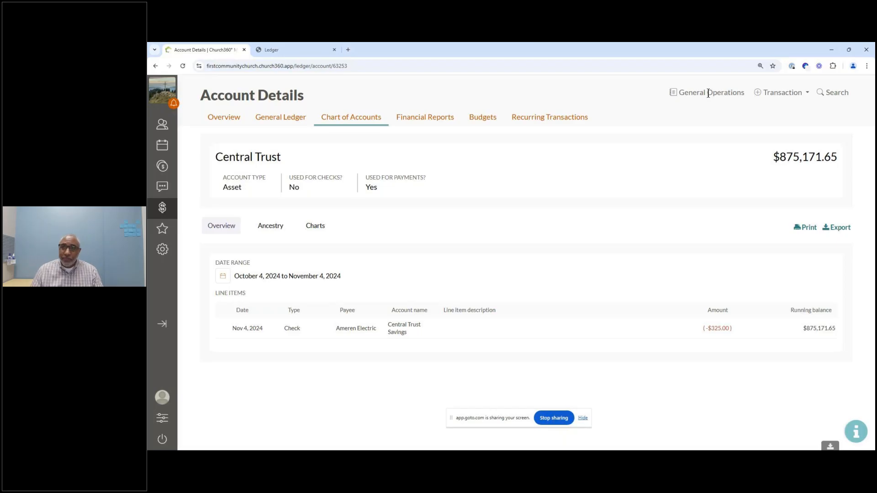
Step: Open the Transaction menu, then use the finance search limited to Accounts to look up "checking" and close the search
click(782, 95)
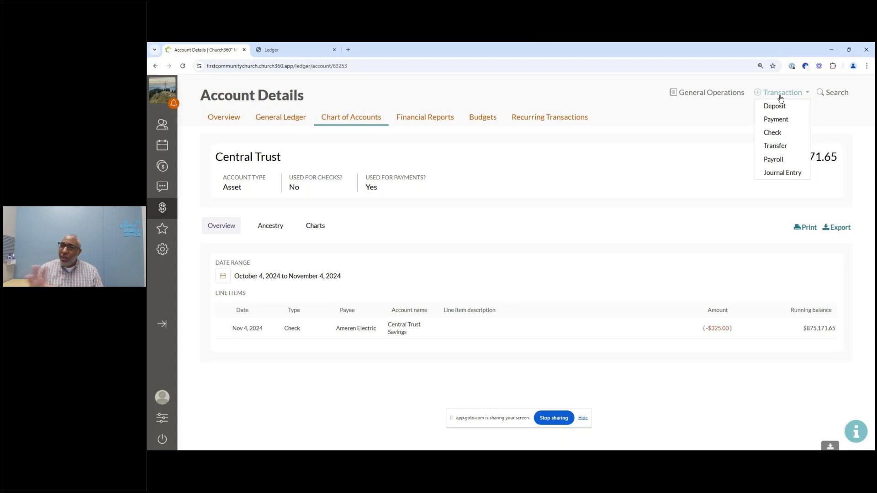
click(835, 96)
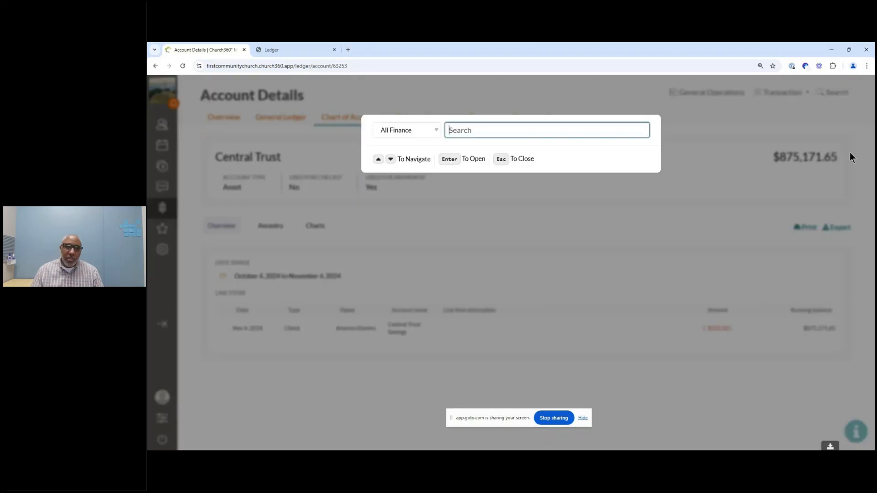
click(429, 137)
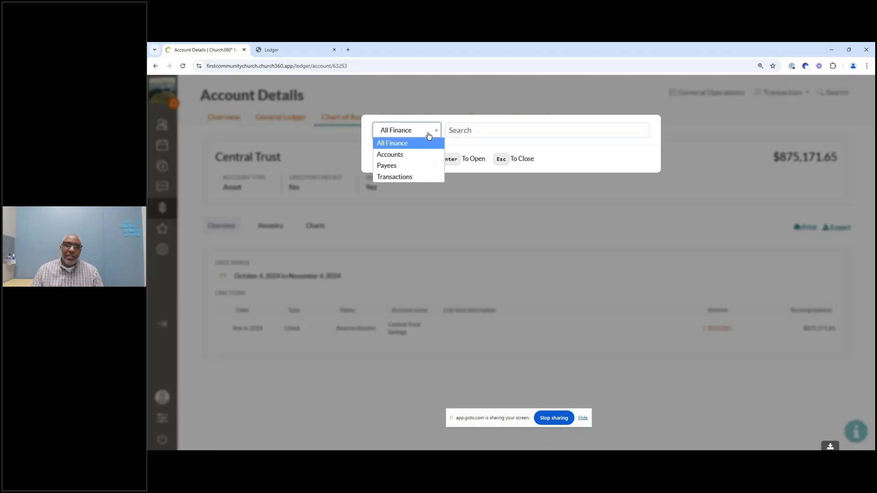
click(412, 157)
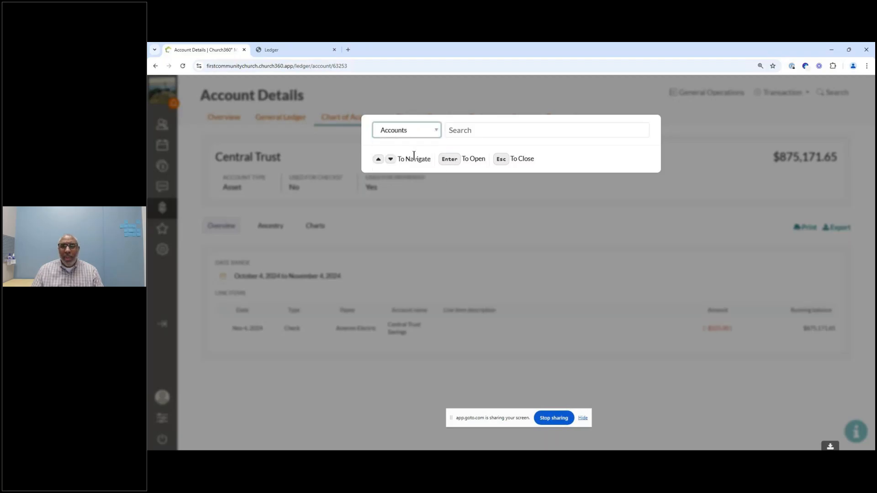
click(434, 133)
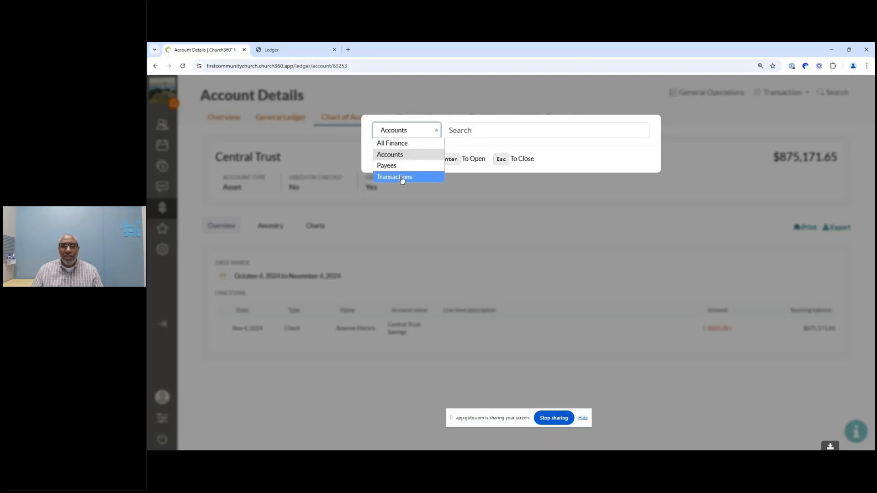
click(432, 154)
click(479, 130)
text(checking)
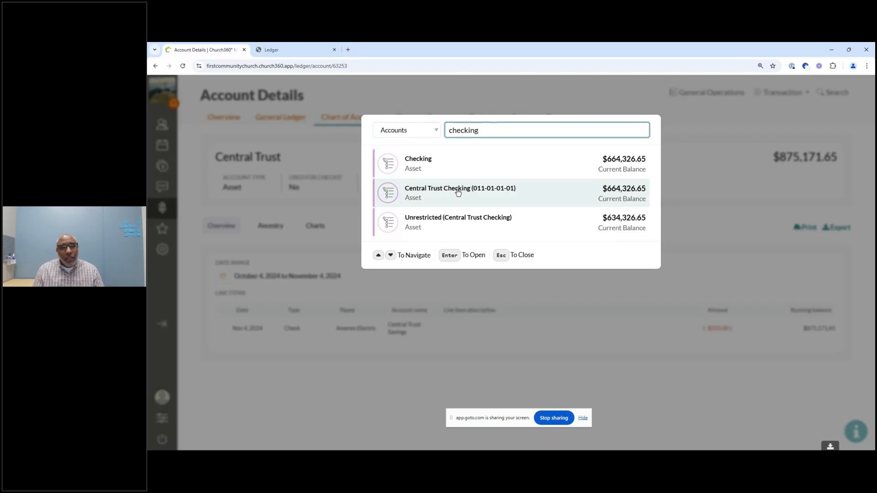
click(571, 94)
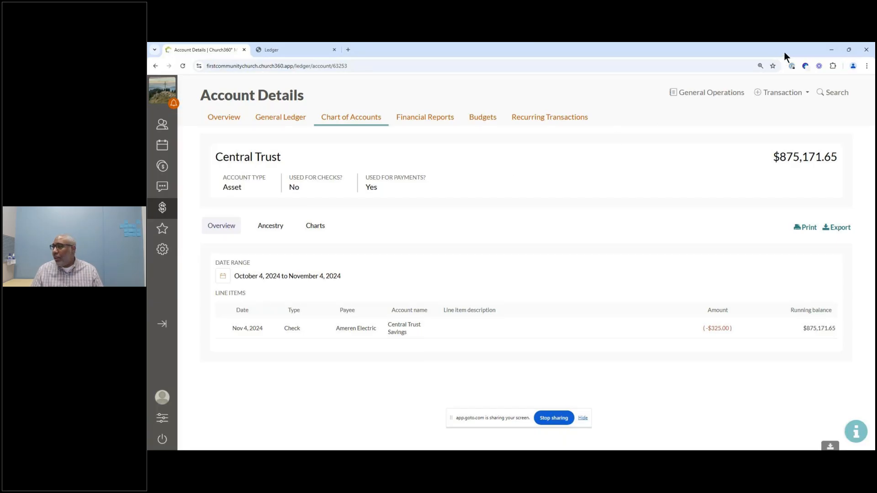
Step: Switch to the PowerPoint slide show and advance to the Common Questions slides
key(alt+Tab)
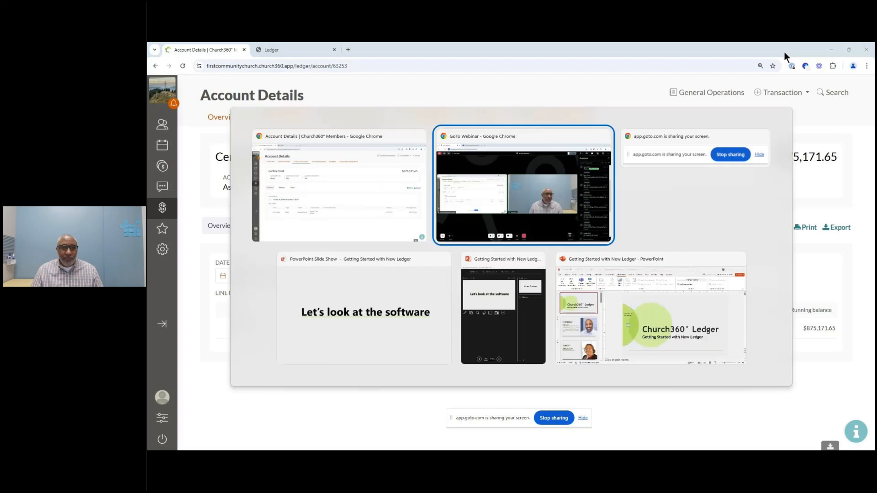
key(alt+Tab)
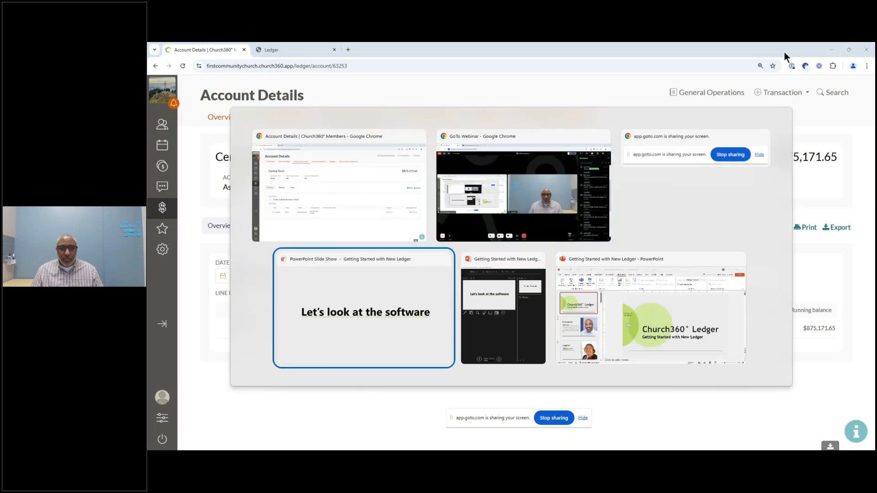
key(Right)
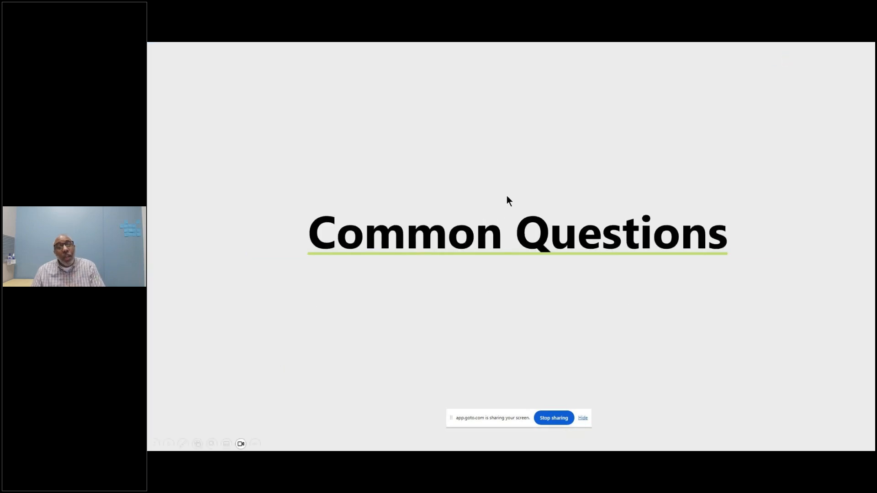
key(Right)
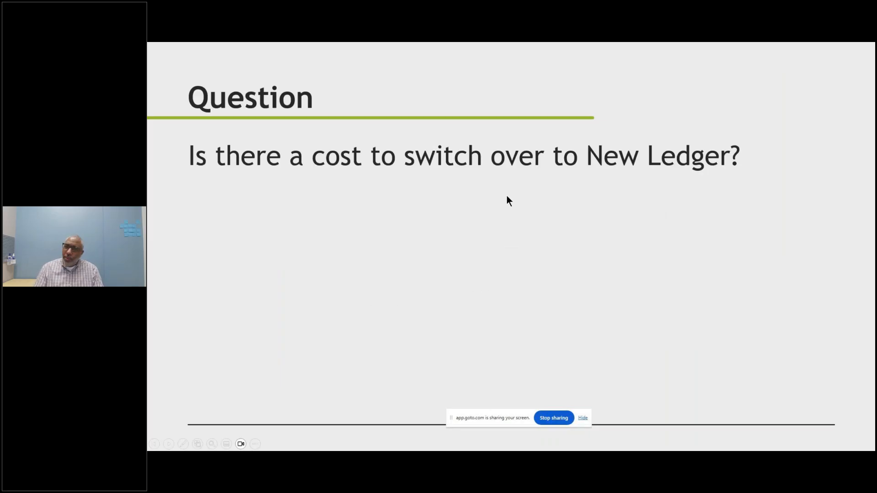